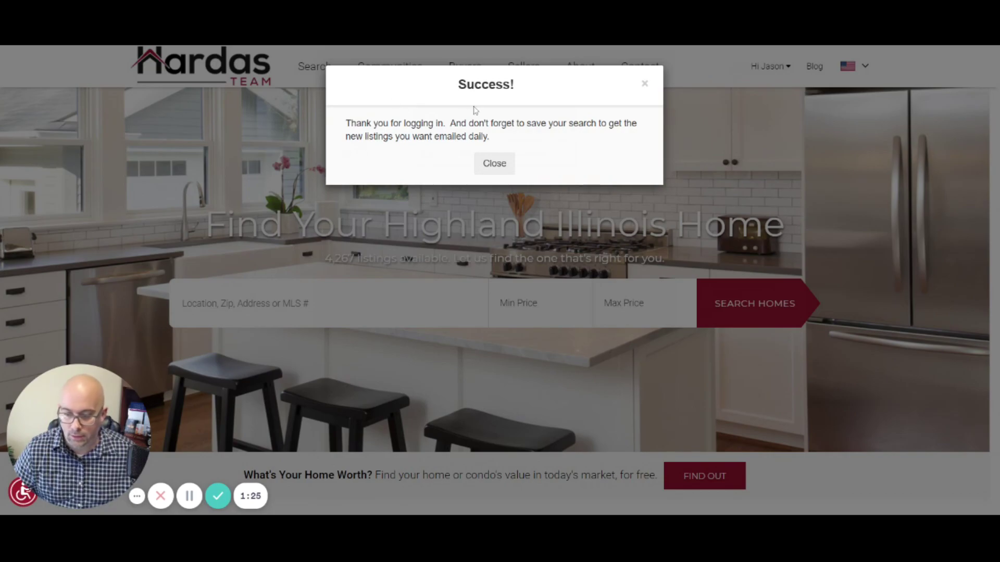
Step: Dismiss the 'Success!' login confirmation dialog
left_click(496, 169)
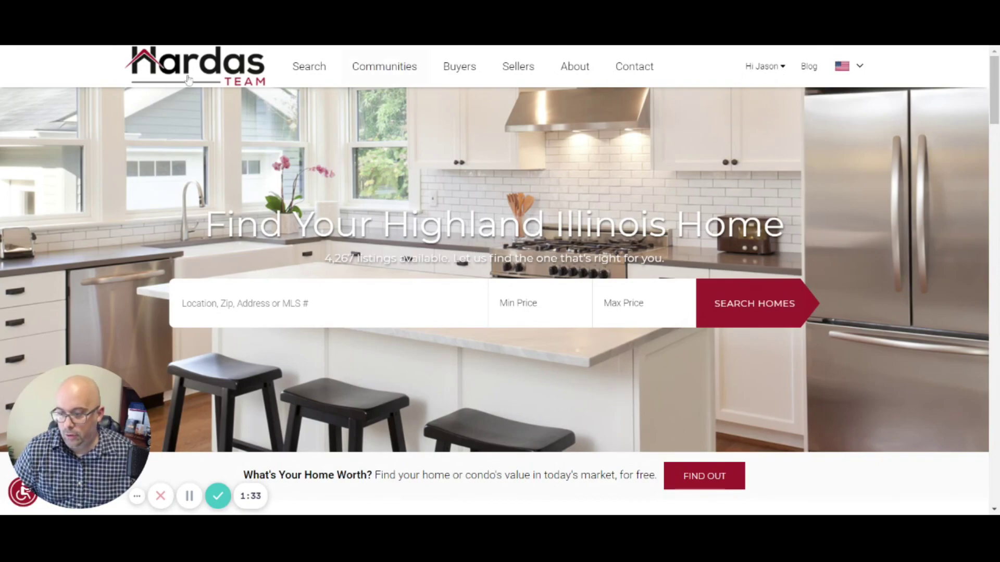
Step: Go to Account Home from the account name menu at the top right
mouse_move(499, 73)
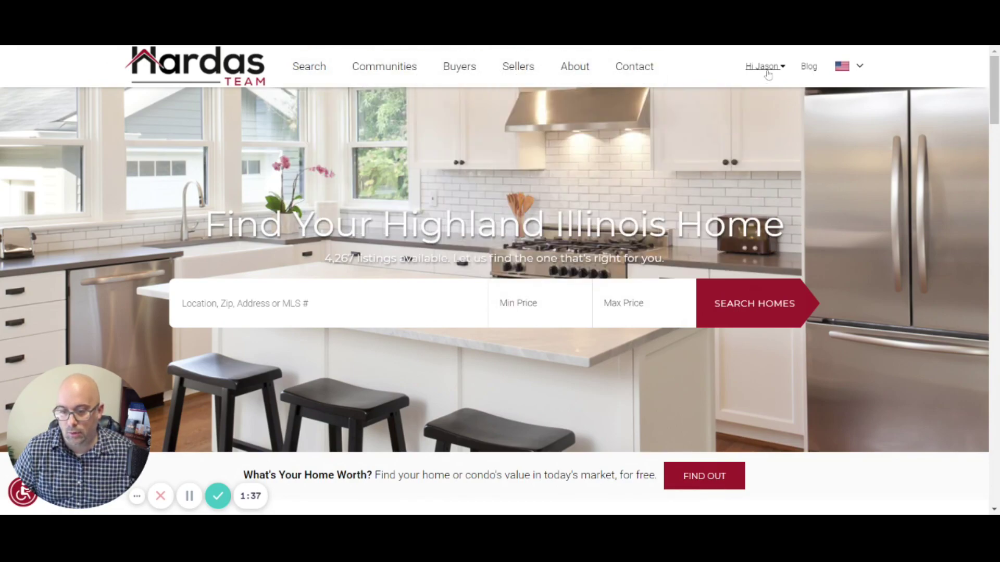
mouse_move(780, 71)
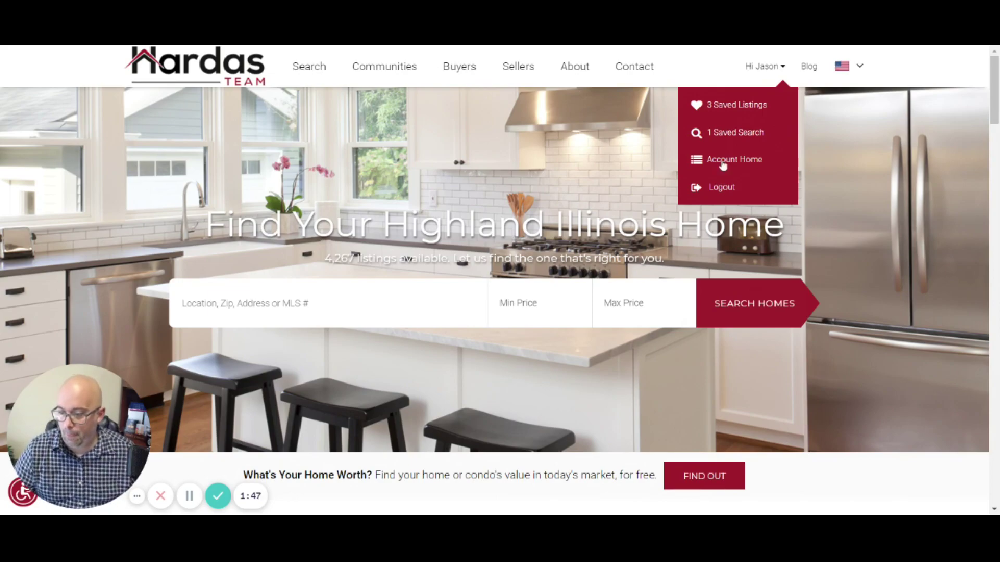
left_click(723, 165)
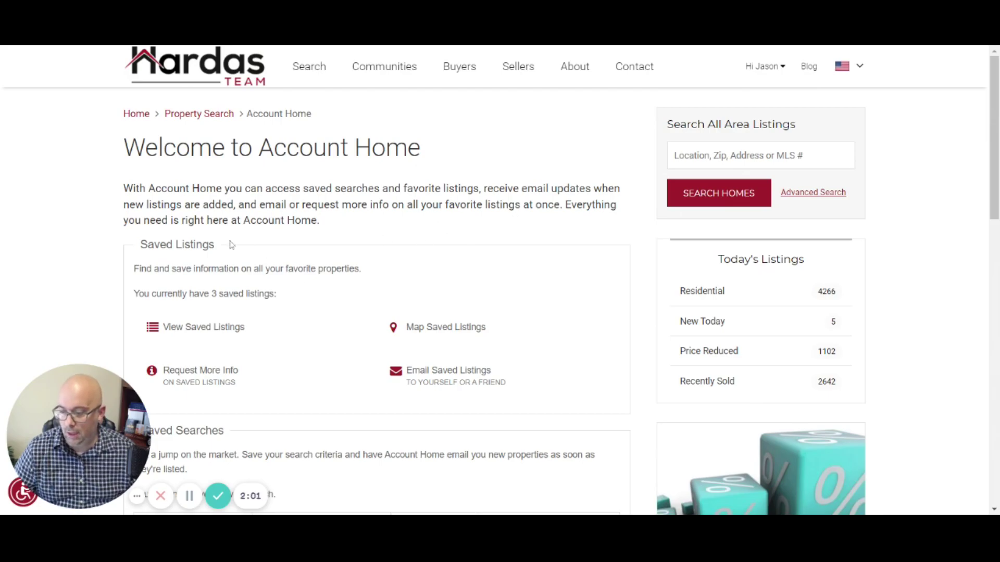
scroll(232, 244, "down", 3)
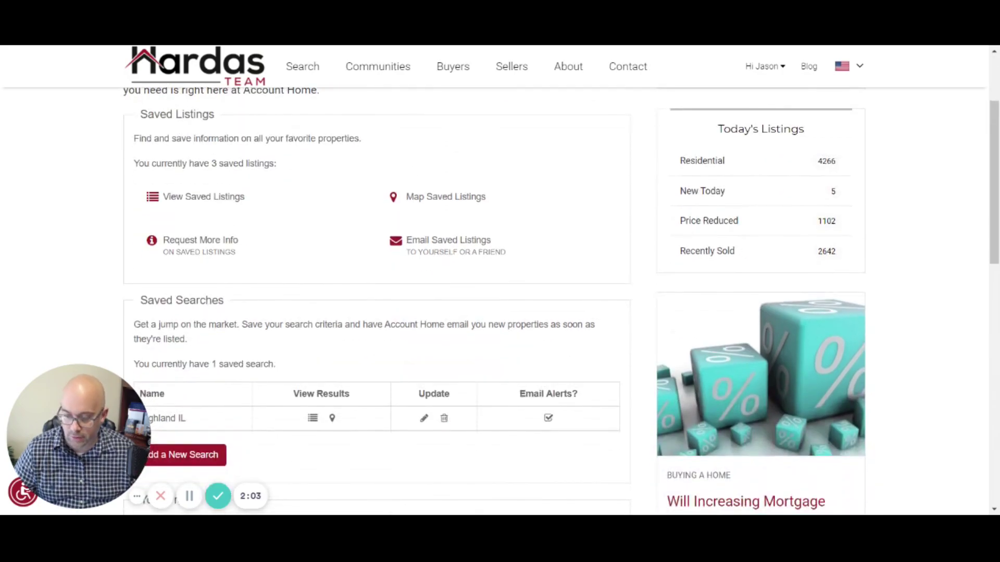
scroll(327, 262, "down", 5)
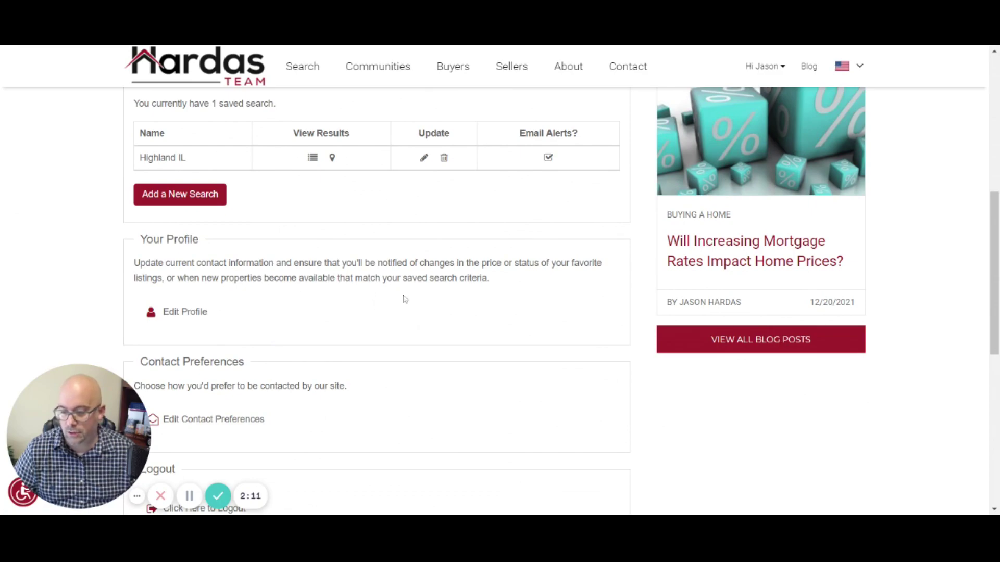
scroll(426, 298, "down", 3)
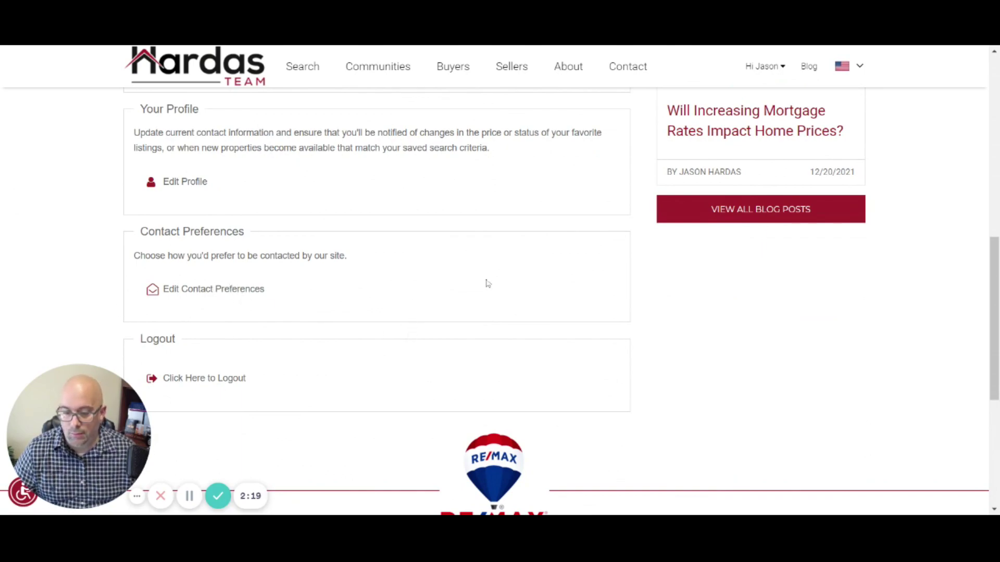
scroll(494, 294, "up", 7)
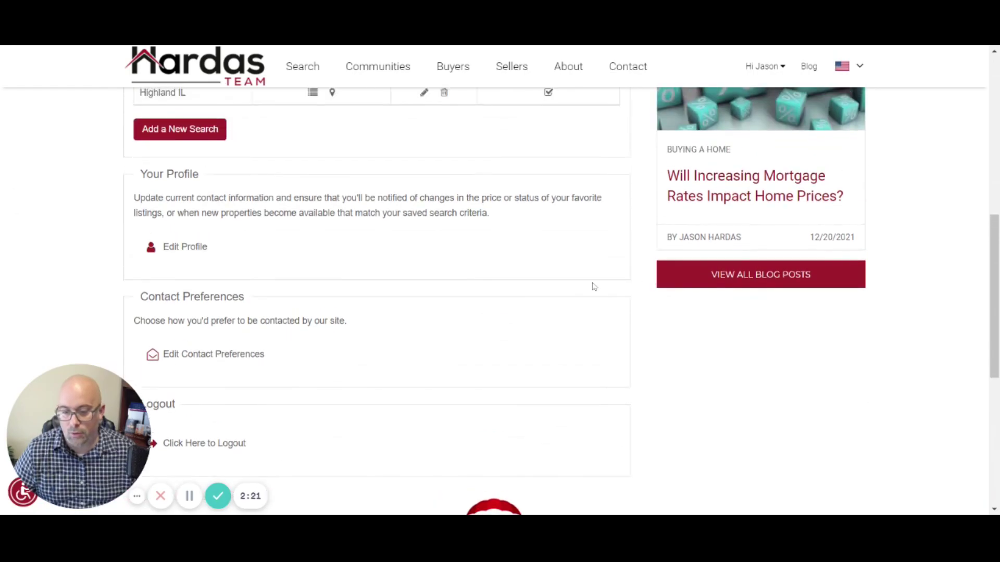
scroll(505, 307, "up", 3)
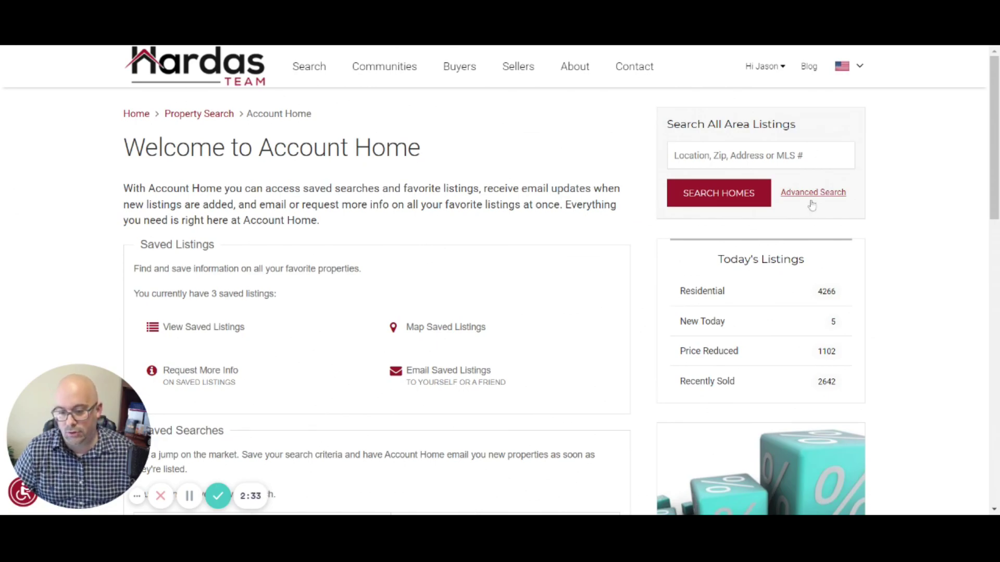
Step: Start a new search with 'Add a New Search' under Saved Searches
scroll(623, 229, "down", 4)
scroll(623, 229, "up", 2)
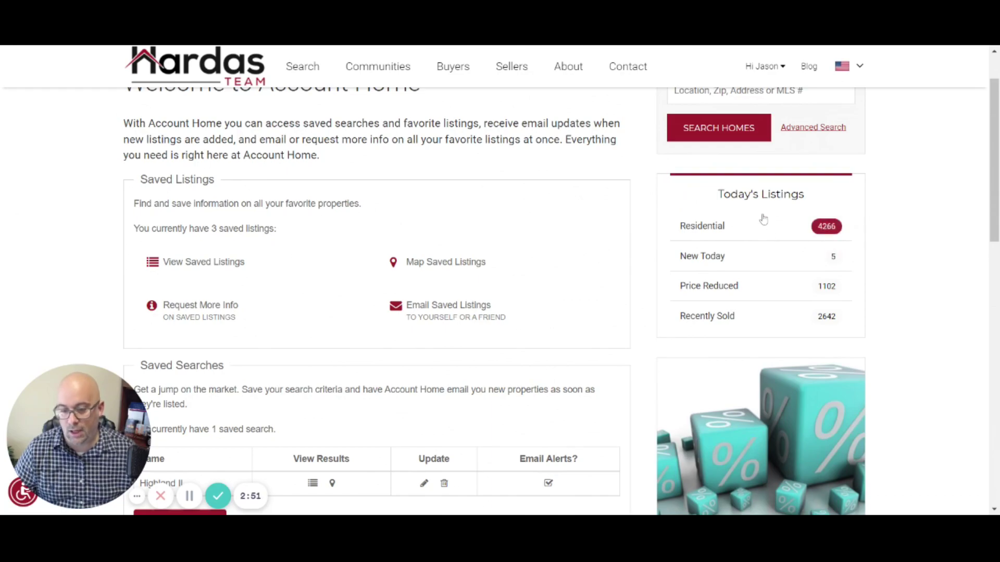
scroll(565, 246, "down", 5)
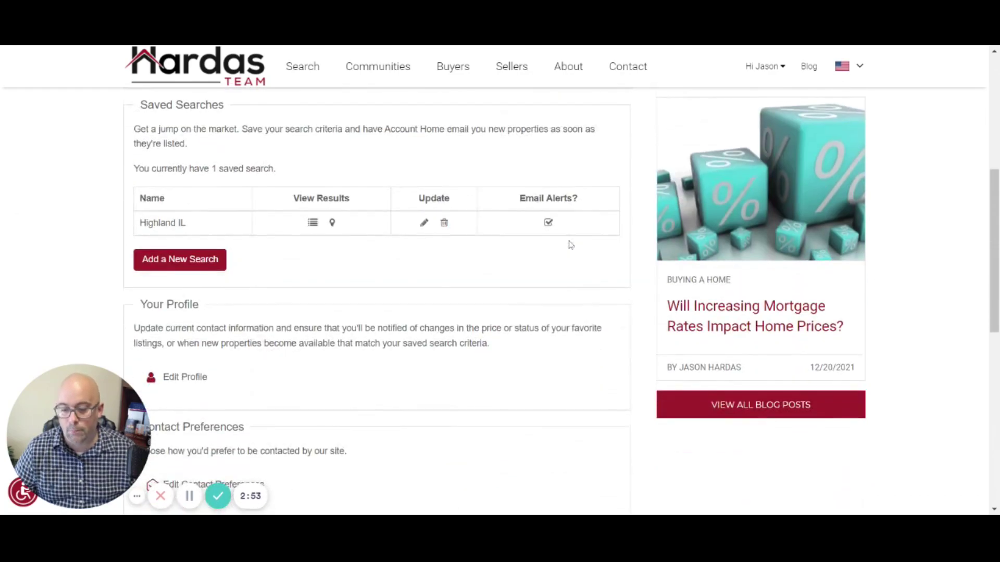
scroll(795, 284, "down", 1)
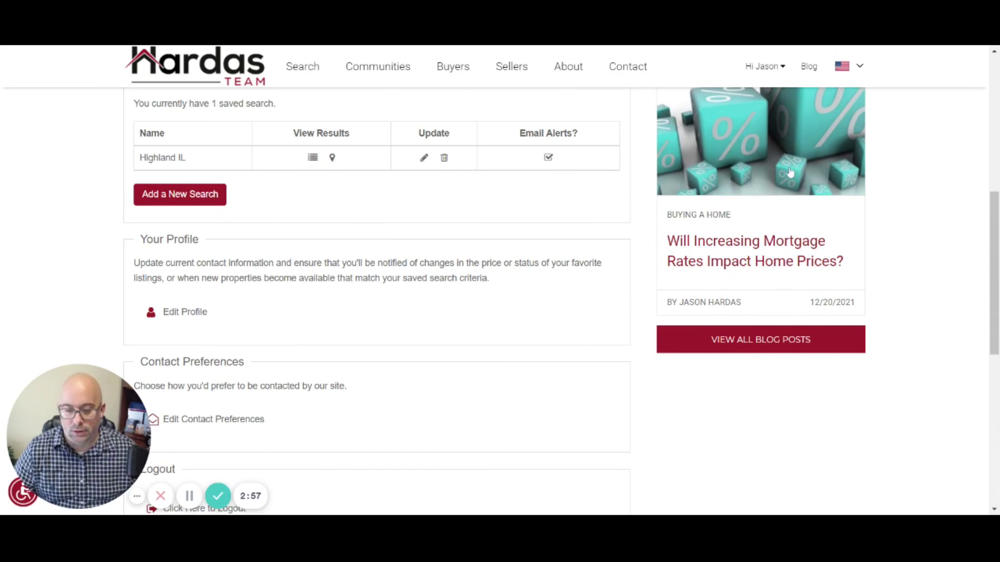
scroll(781, 219, "up", 3)
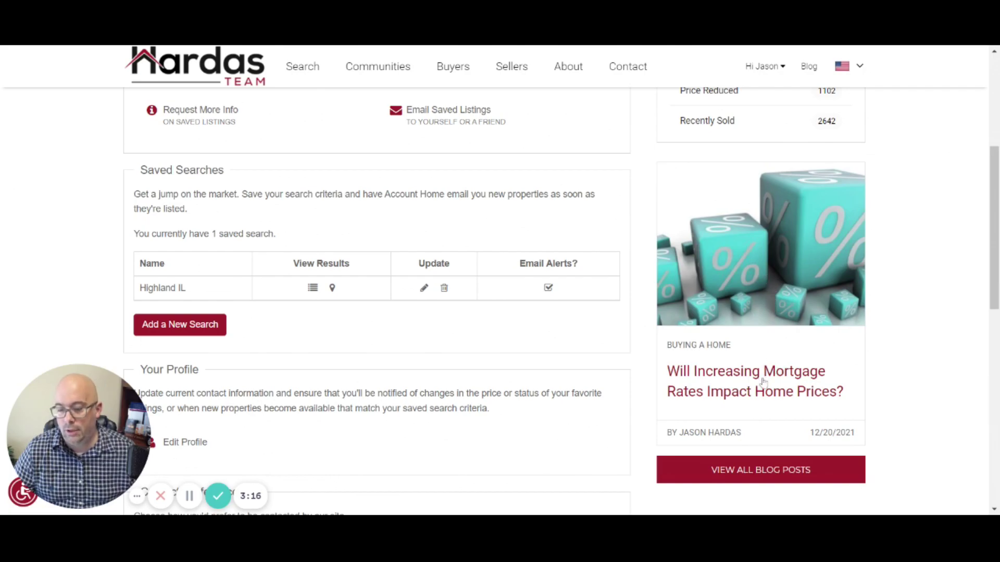
scroll(572, 332, "up", 3)
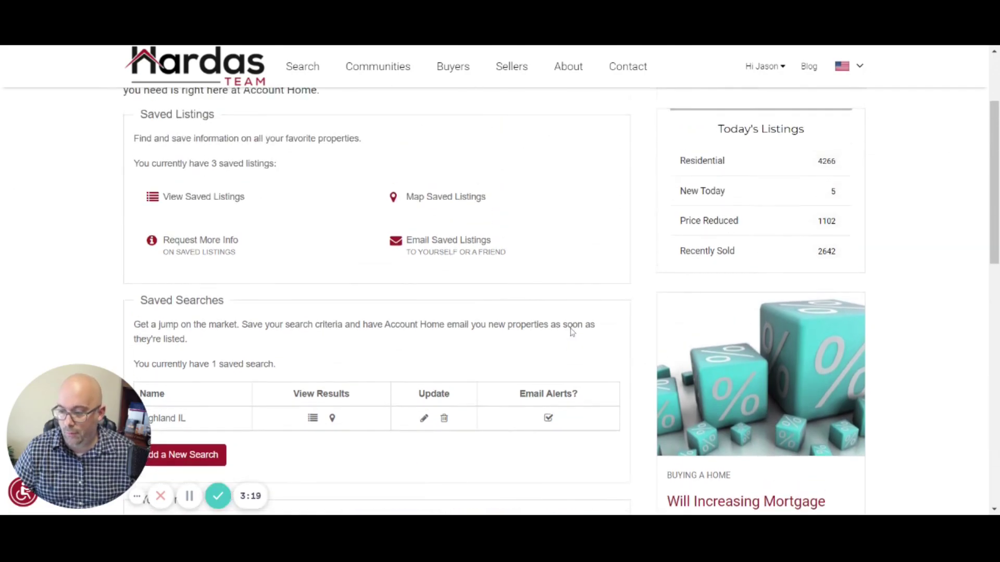
scroll(571, 332, "up", 3)
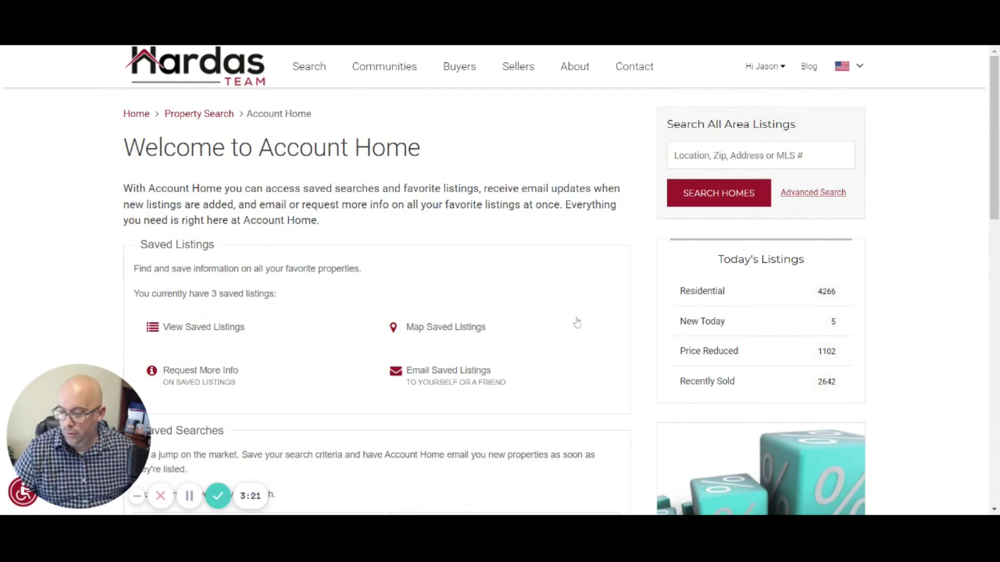
scroll(577, 323, "down", 7)
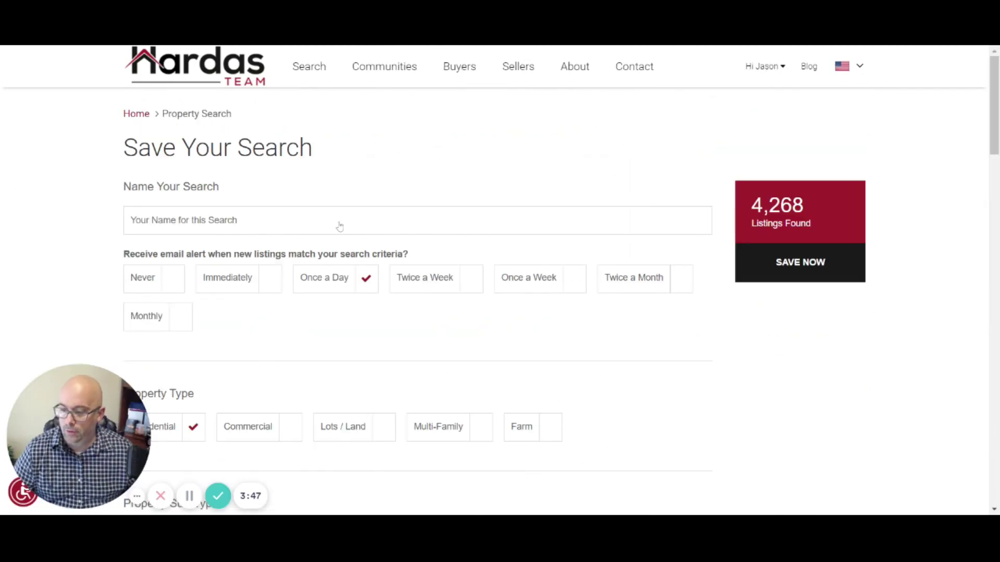
left_click(339, 226)
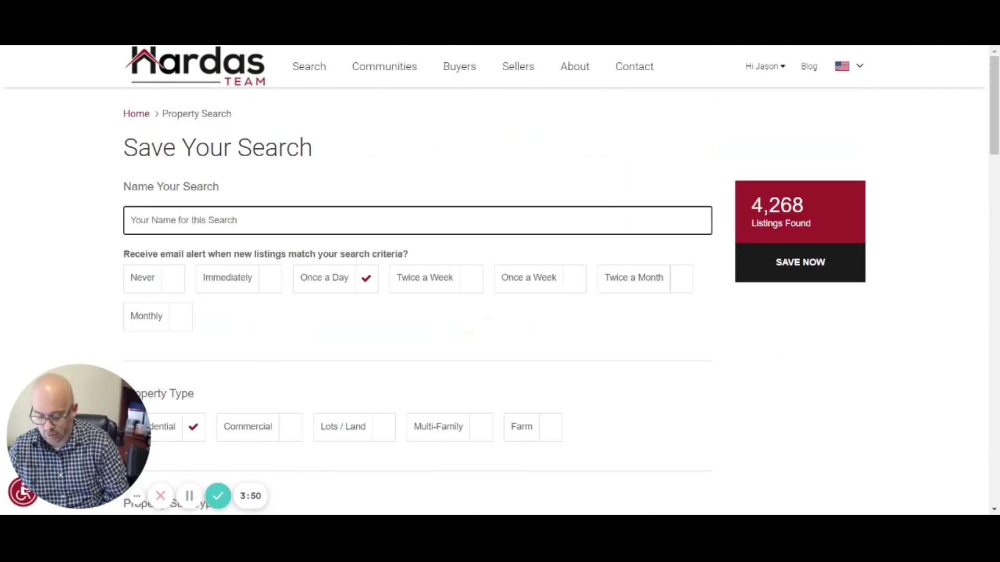
Step: Name the new saved search 'Highland'
type("High;amd")
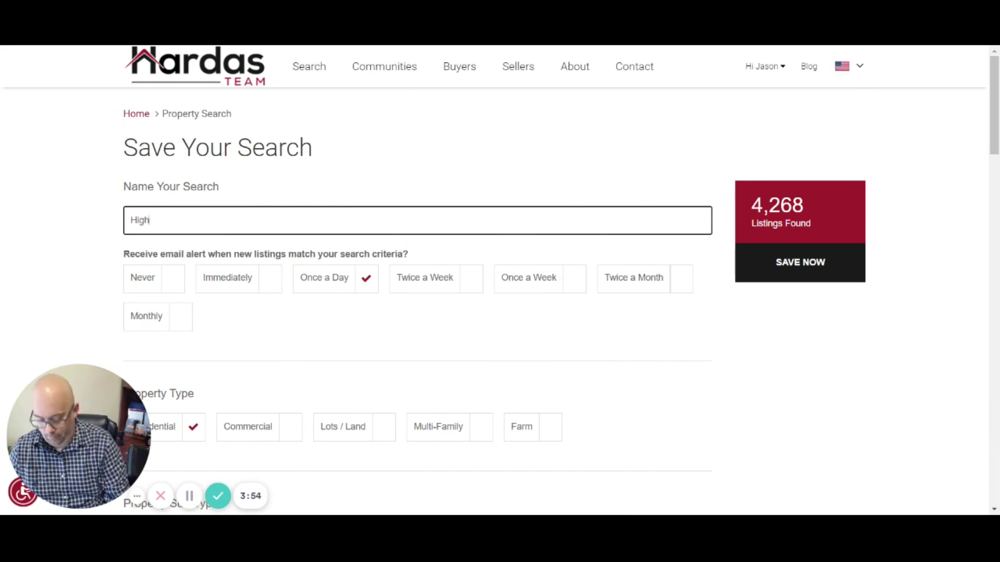
type("land")
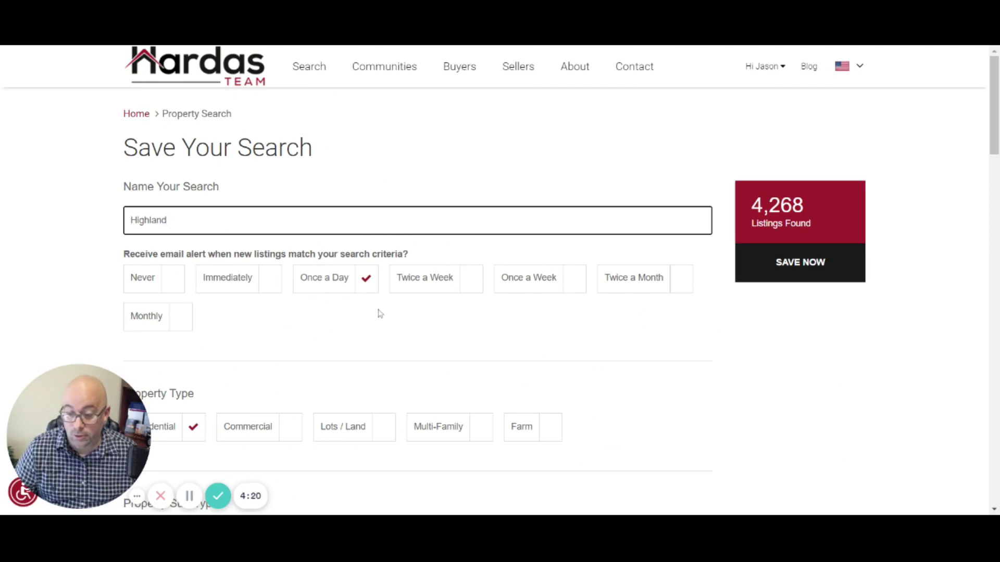
scroll(380, 312, "down", 3)
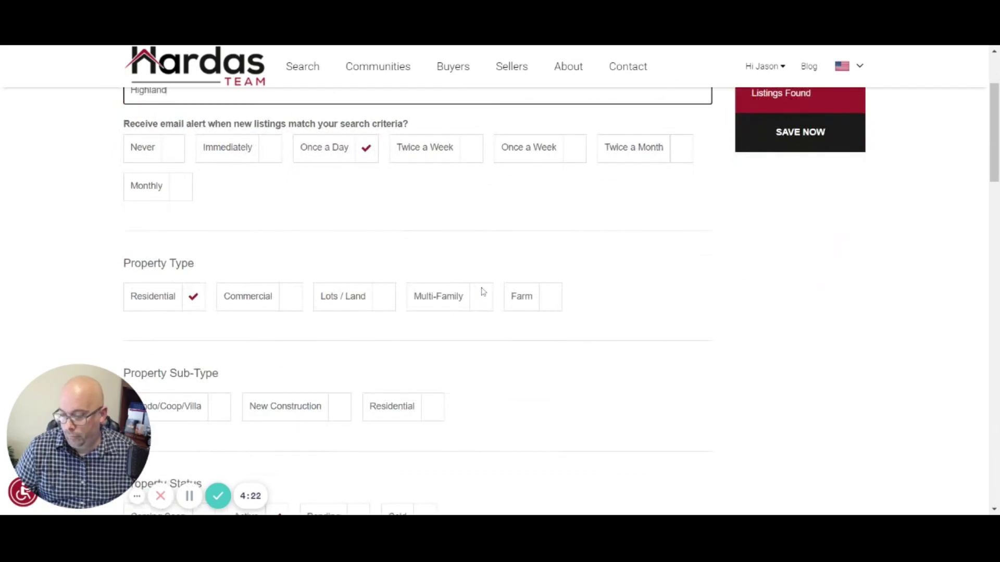
Step: Set the Search by Location Type dropdown to City
scroll(319, 302, "down", 4)
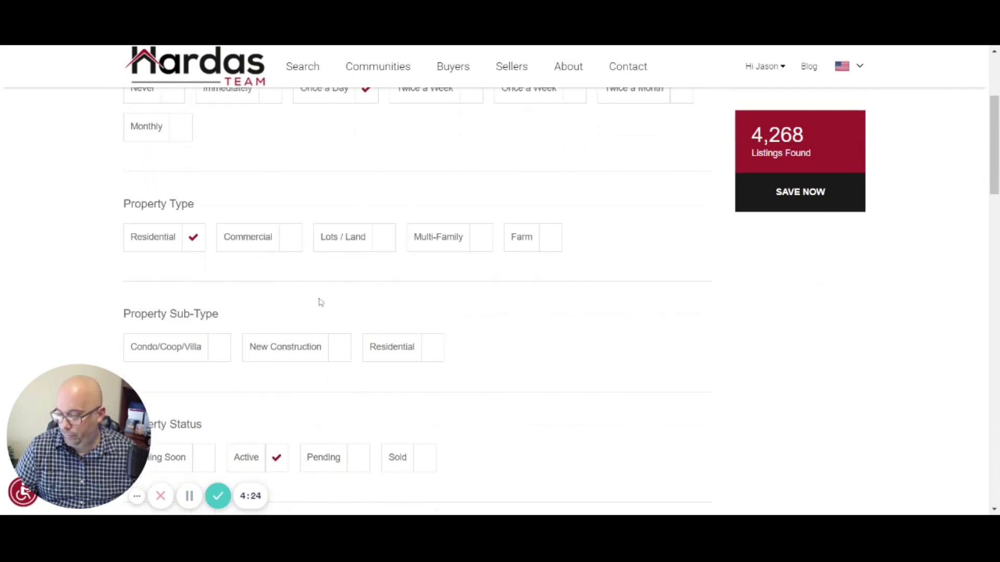
scroll(182, 244, "down", 3)
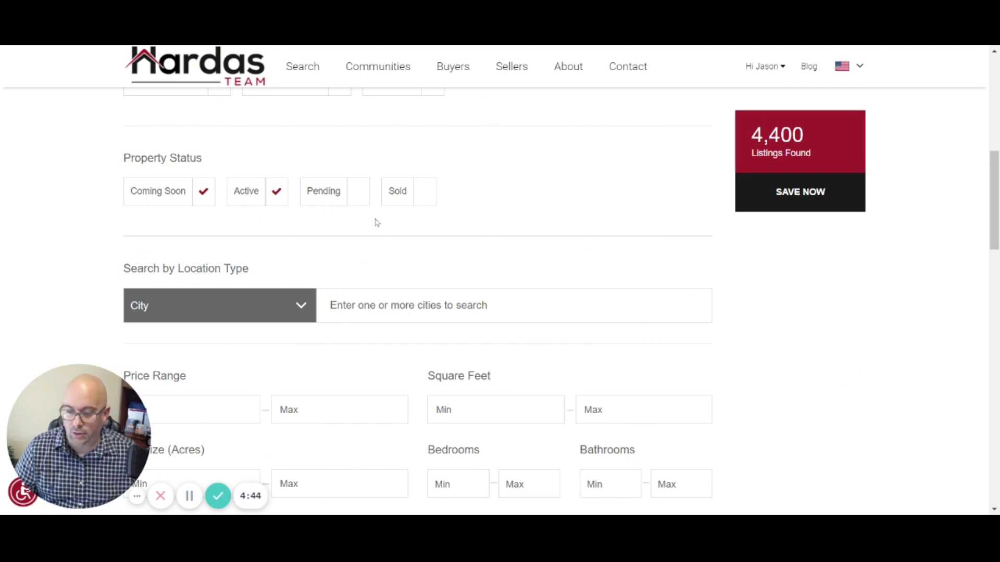
scroll(155, 257, "down", 3)
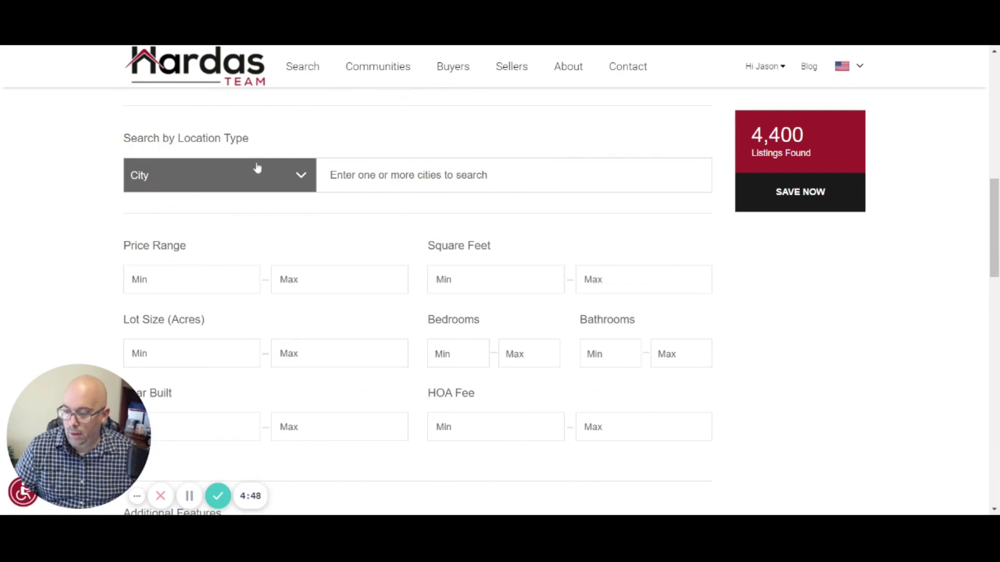
left_click(300, 178)
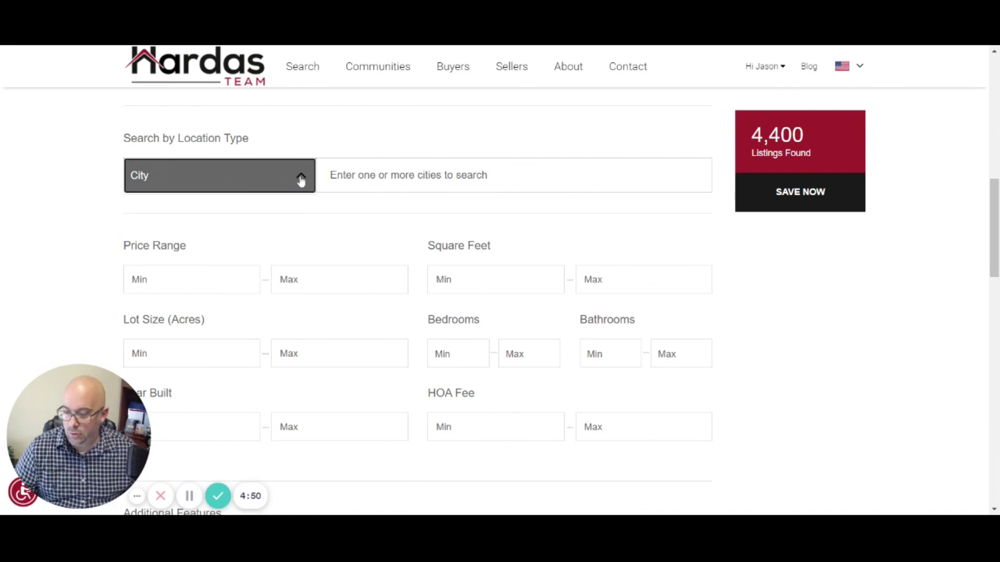
scroll(399, 221, "down", 1)
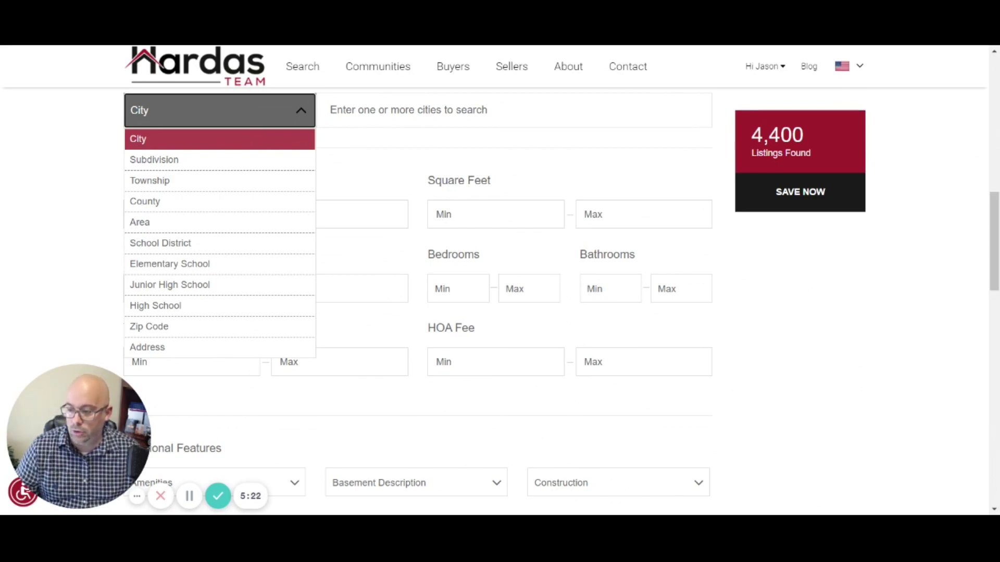
left_click(252, 140)
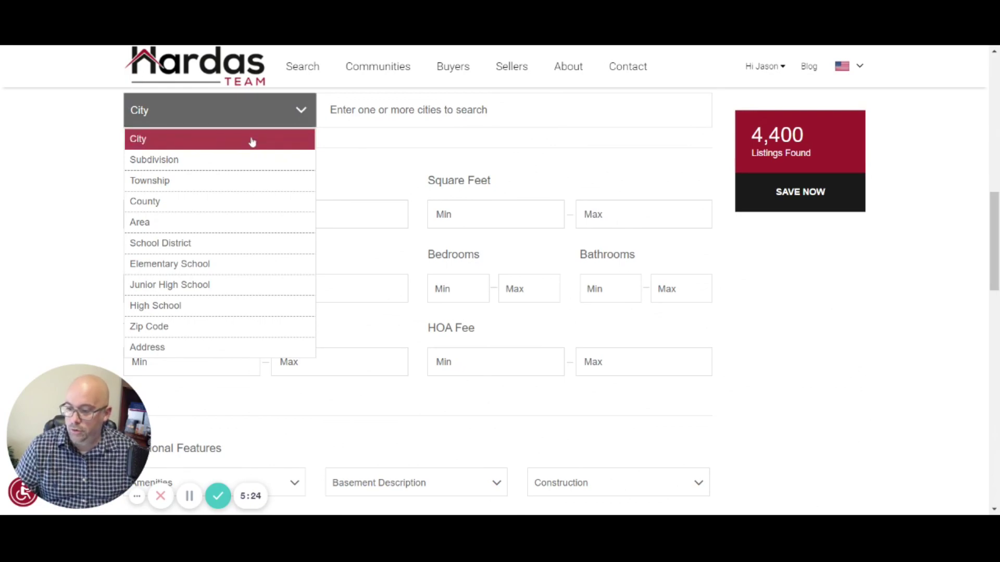
Step: Enter Highland as the city with a $250,000–$325,000 price range
left_click(409, 109)
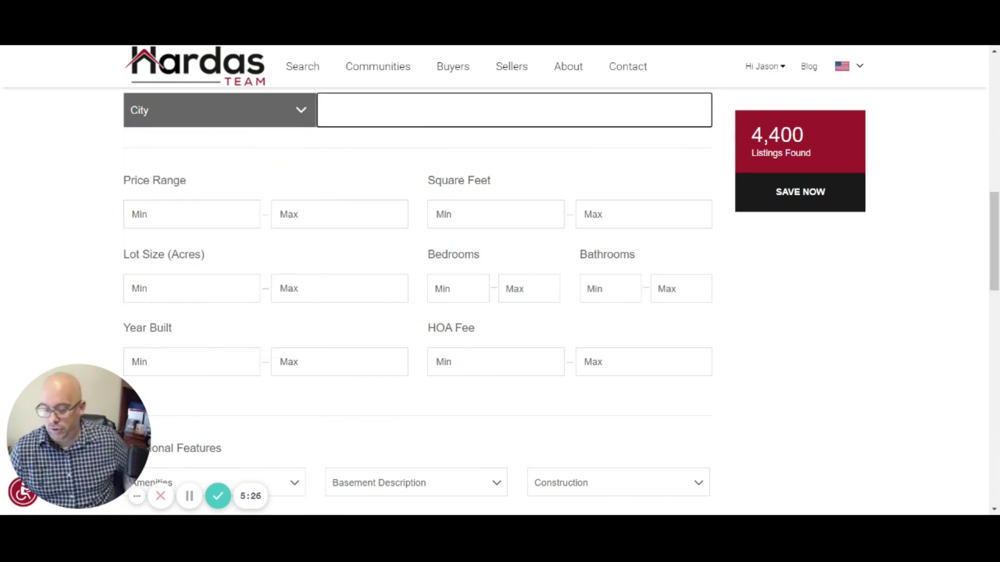
type("Highland")
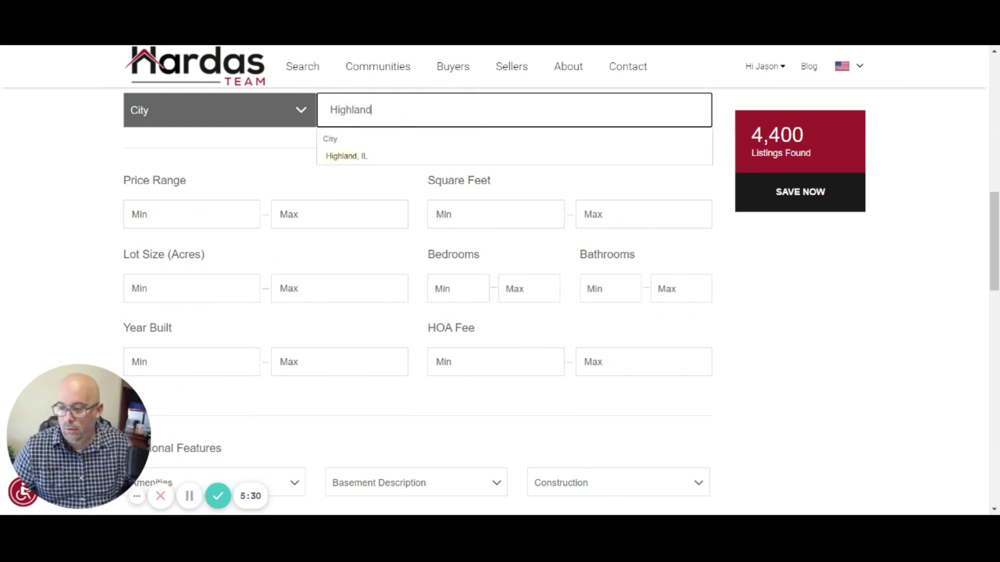
key("Tab")
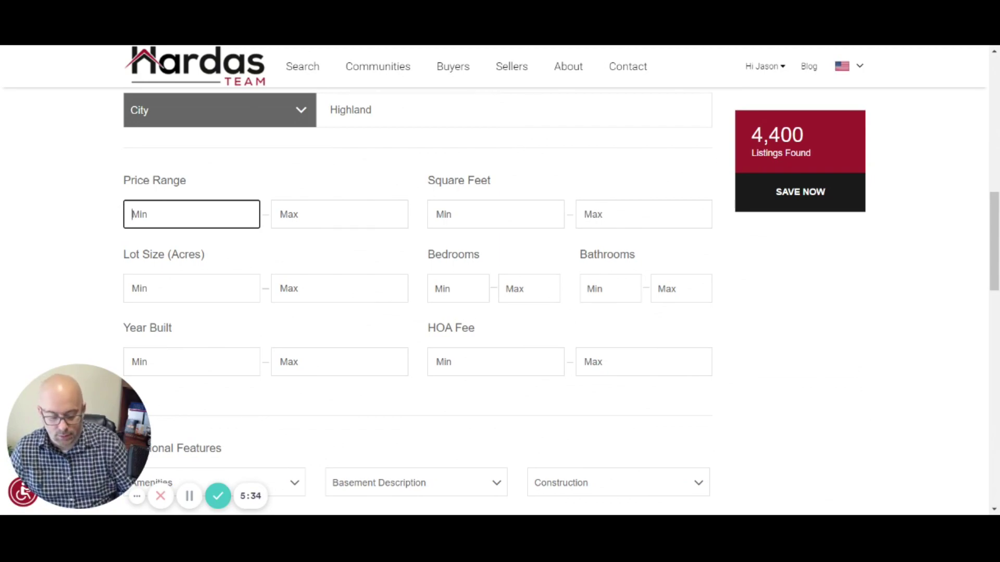
type("250,000")
key("Tab")
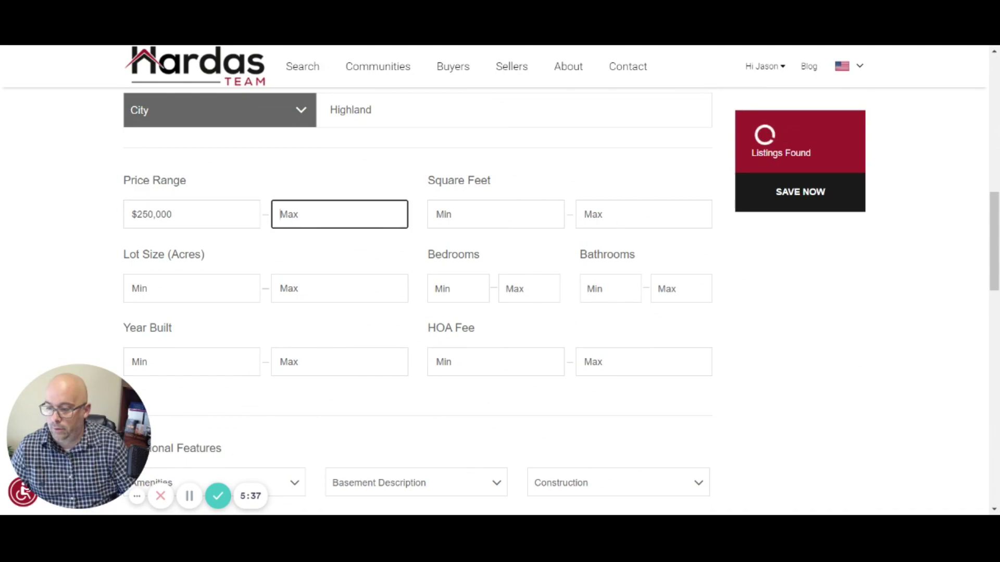
type("325")
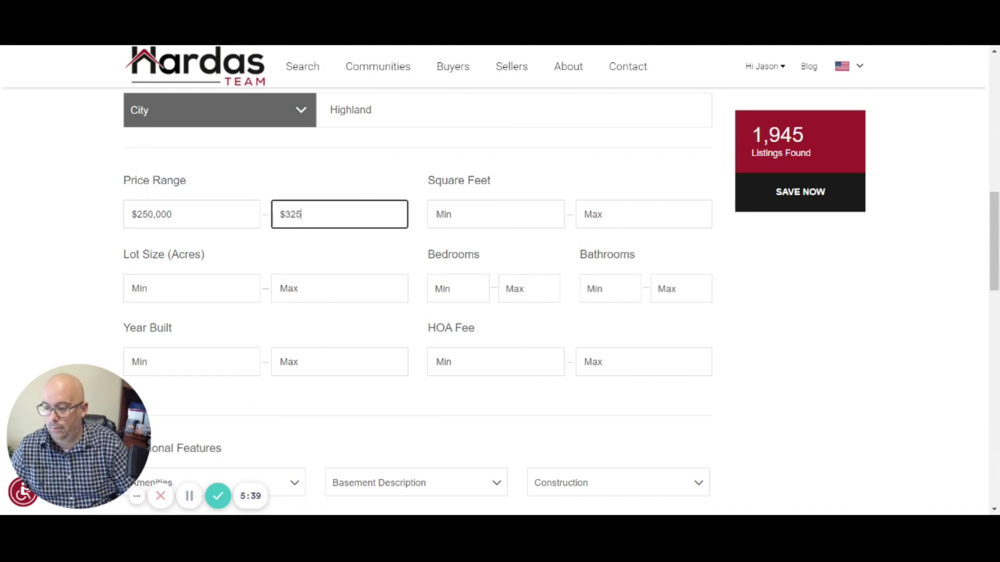
type(",000")
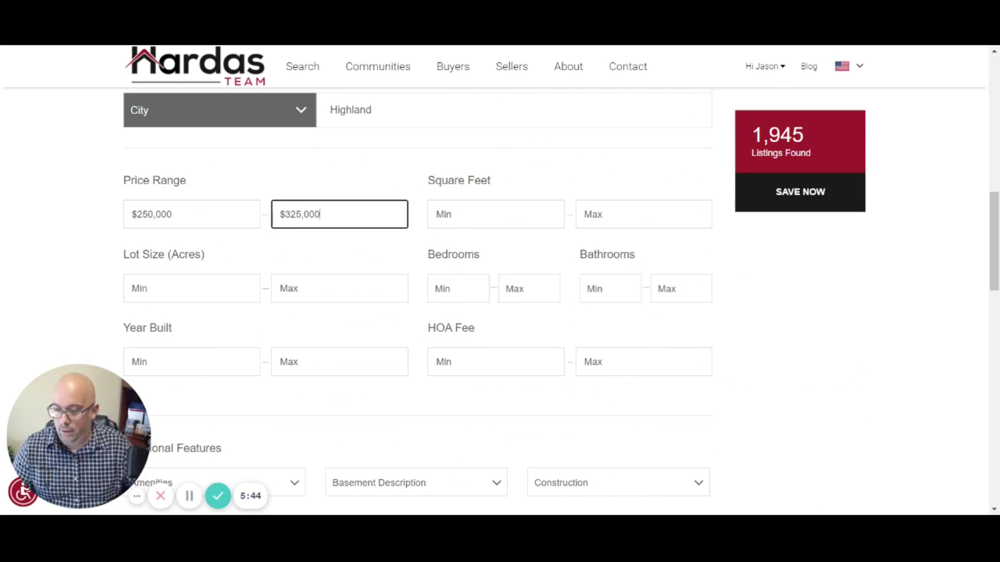
Step: Add Highland, IL from the city suggestions, dismissing the Troy suggestion
key("Return")
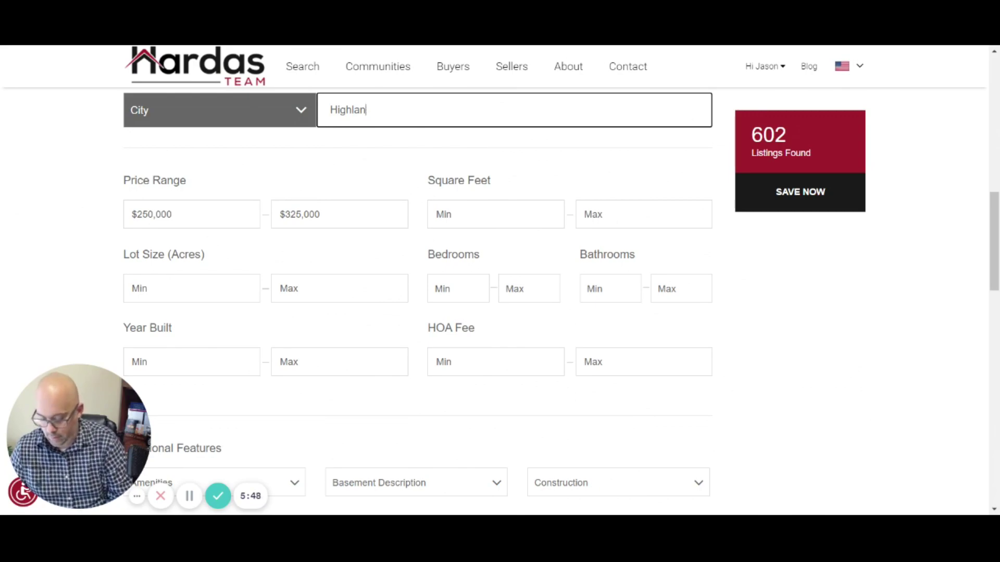
type("d")
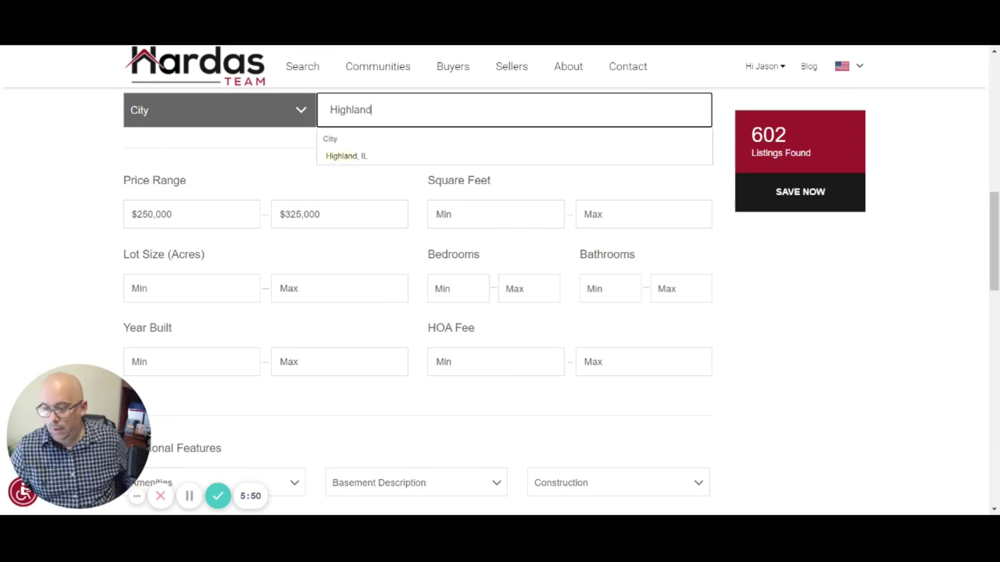
left_click(351, 162)
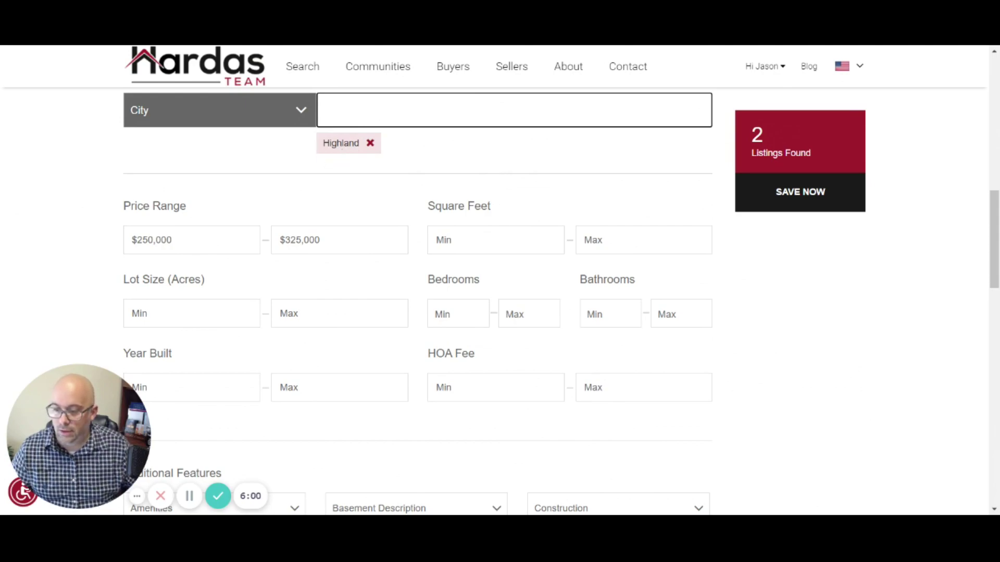
type("roy")
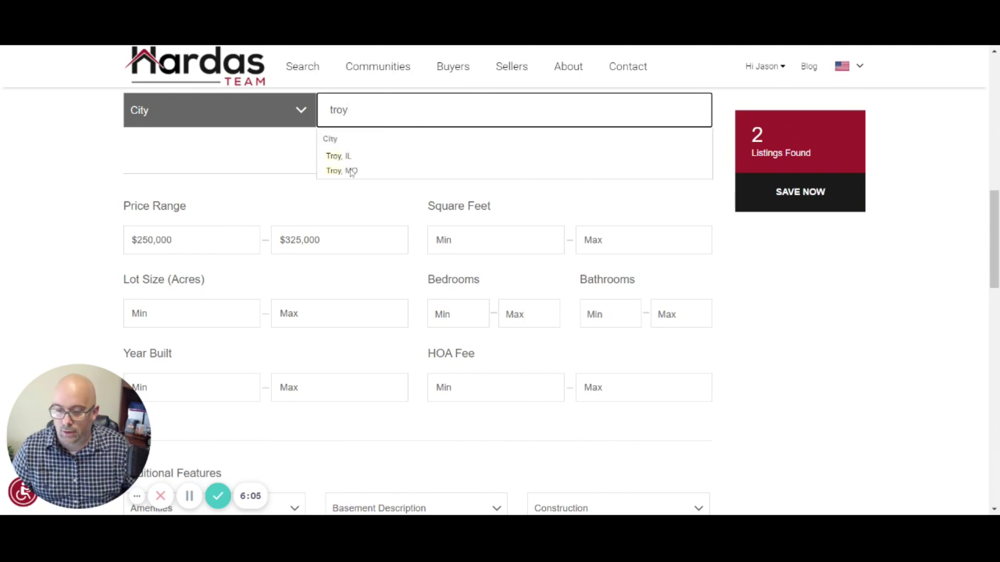
left_click(224, 151)
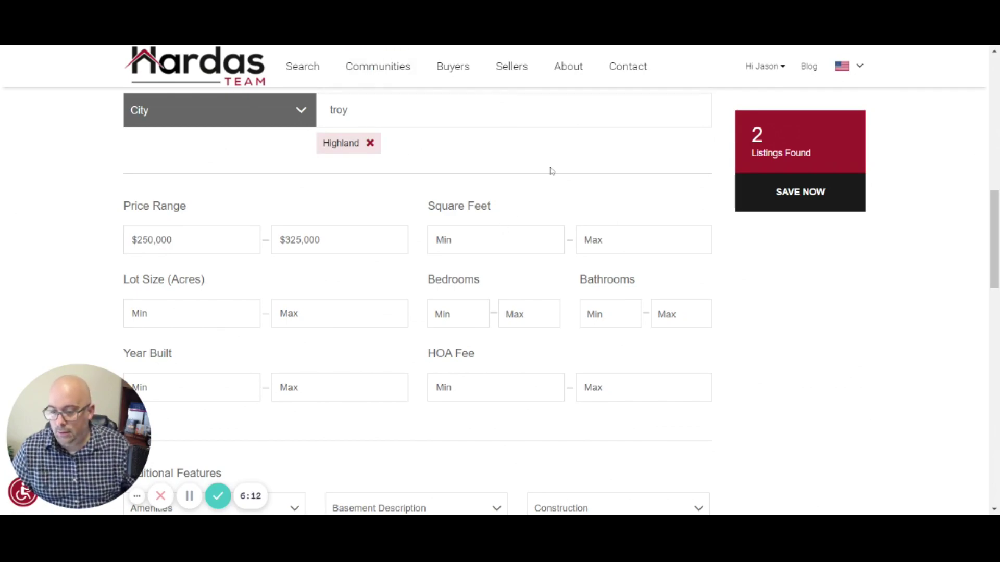
scroll(552, 171, "down", 1)
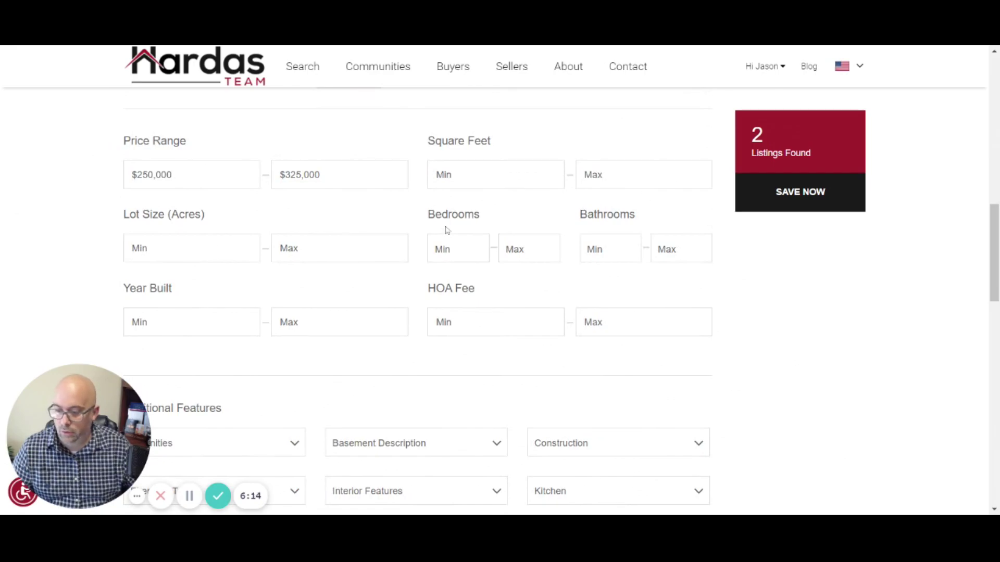
scroll(464, 263, "down", 4)
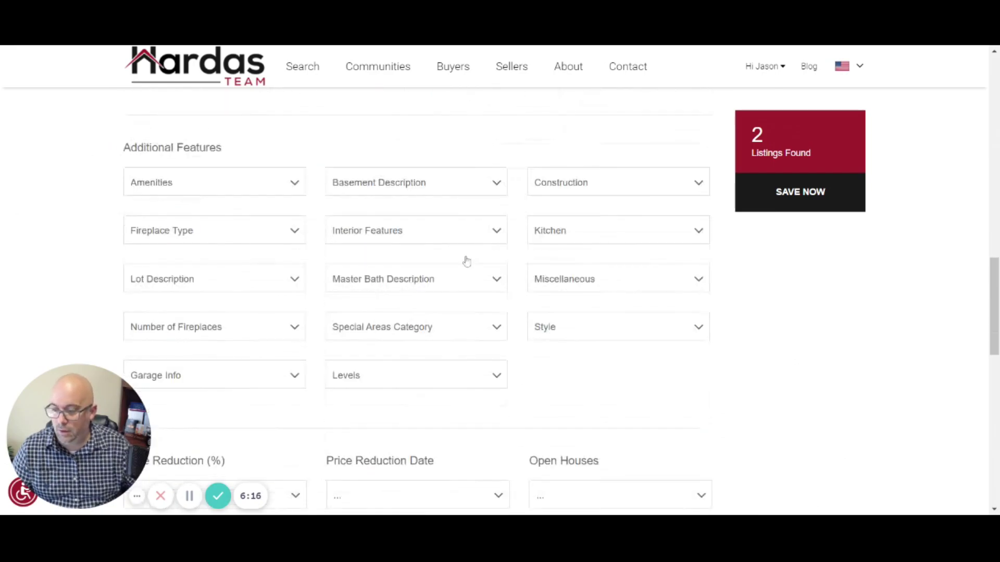
Step: Pick the Above Ground Pool and Airport/Runway amenities, then remove Above Ground Pool
left_click(290, 185)
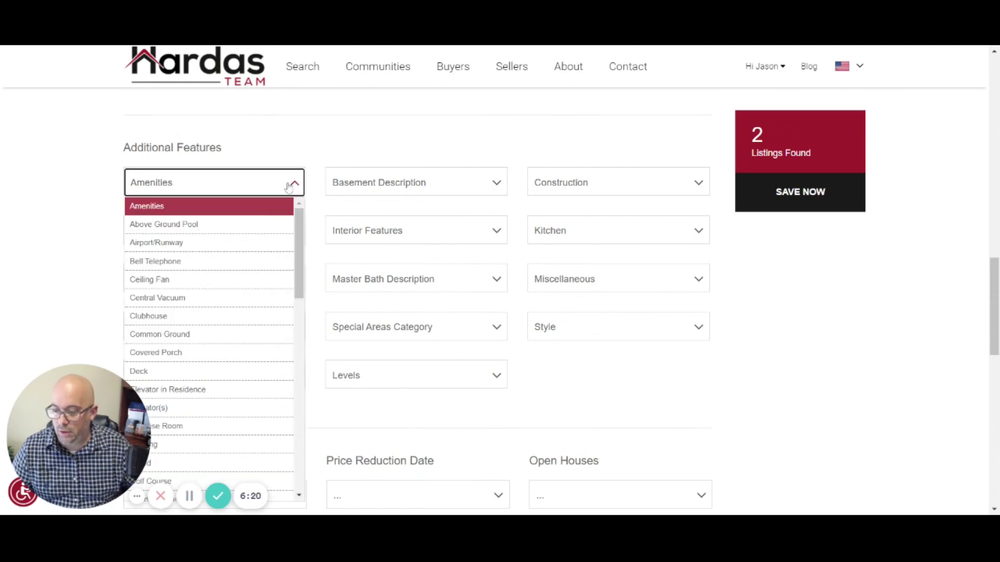
left_click(259, 225)
left_click(258, 249)
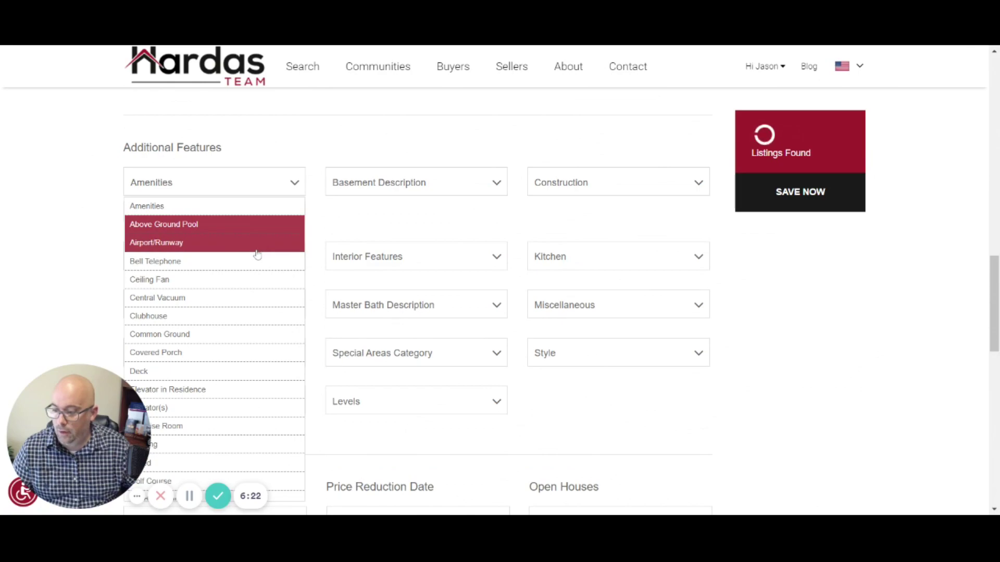
left_click(257, 231)
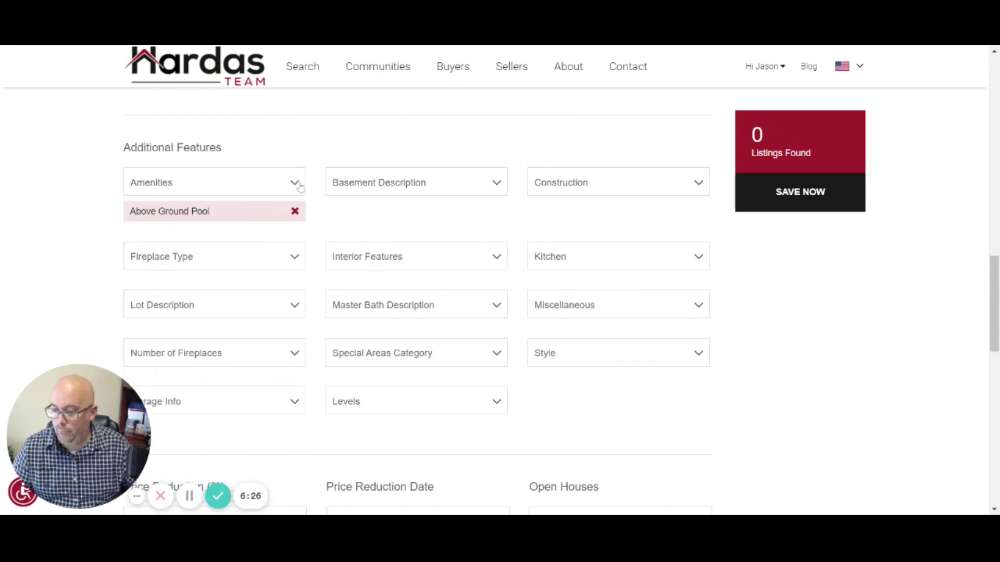
left_click(294, 212)
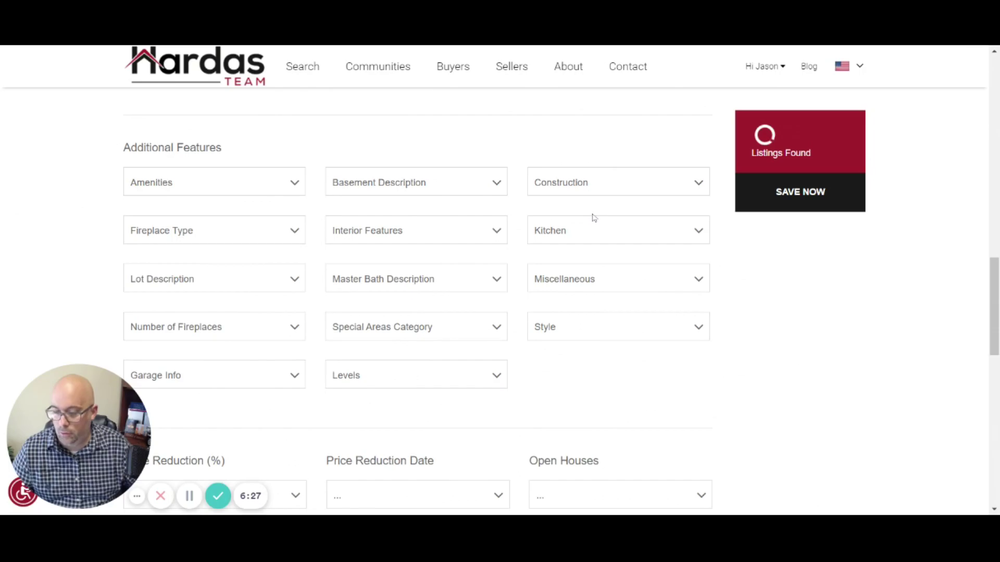
scroll(443, 163, "down", 8)
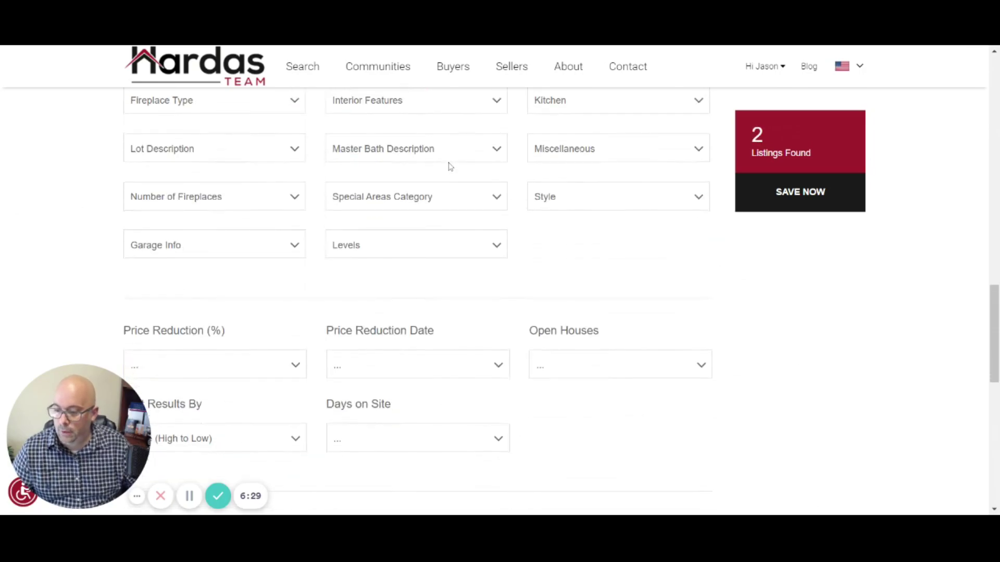
scroll(295, 162, "up", 1)
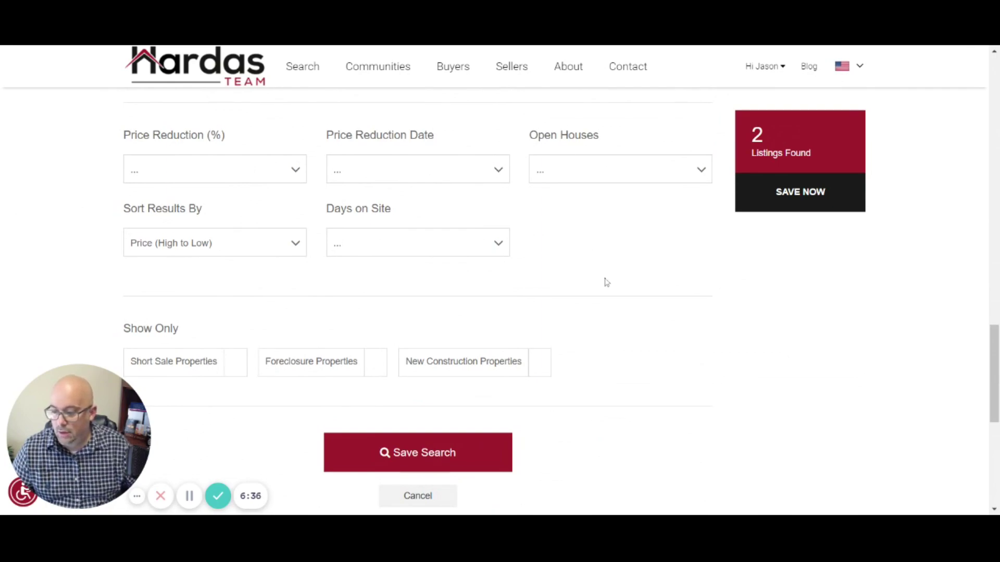
scroll(606, 283, "down", 1)
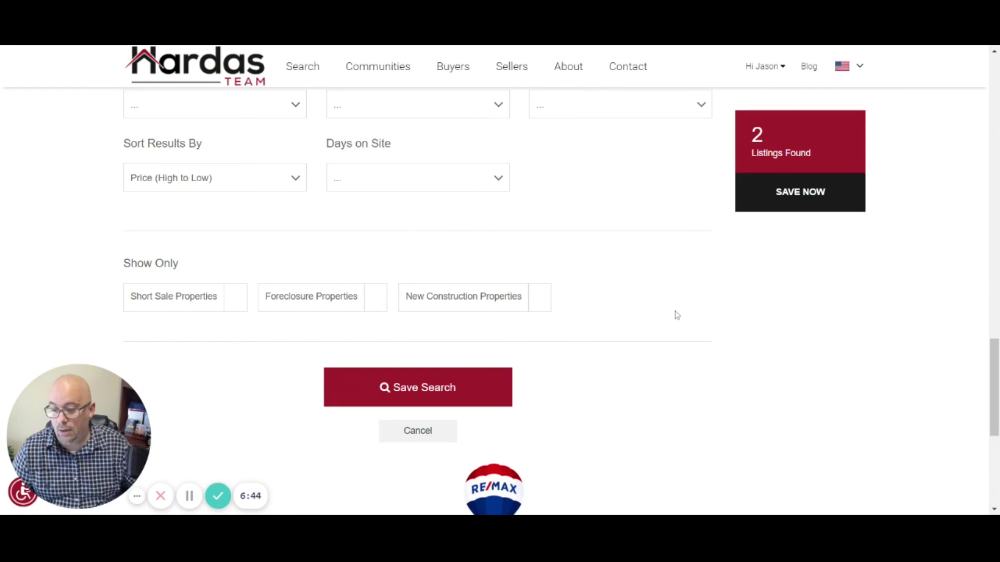
scroll(673, 314, "down", 1)
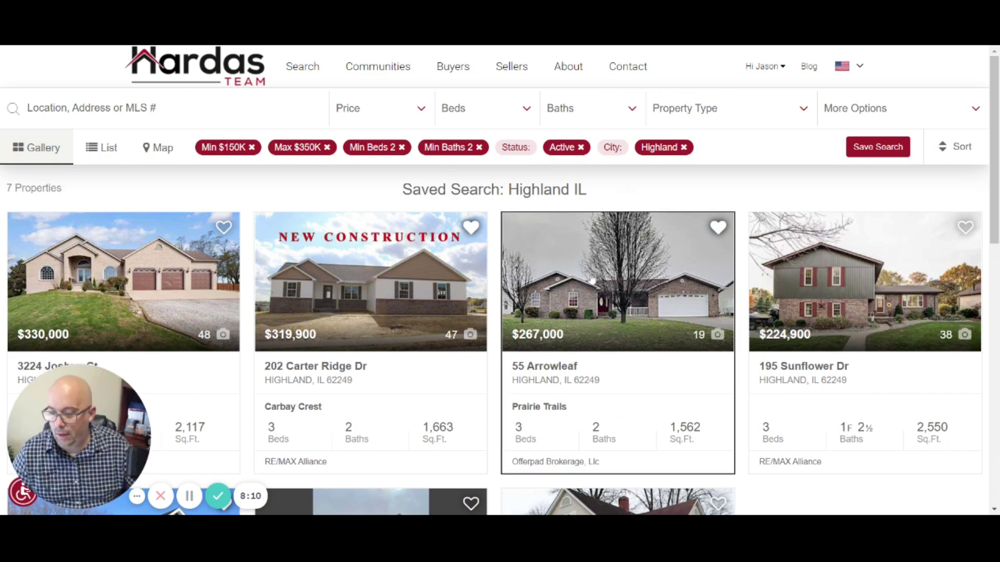
scroll(591, 278, "down", 10)
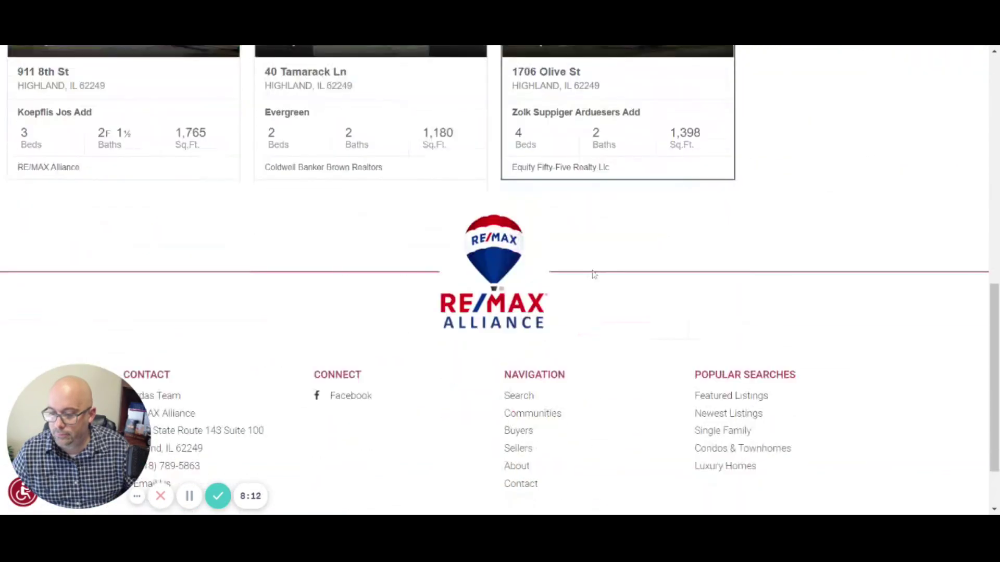
scroll(594, 274, "up", 6)
scroll(592, 270, "up", 5)
scroll(592, 270, "down", 8)
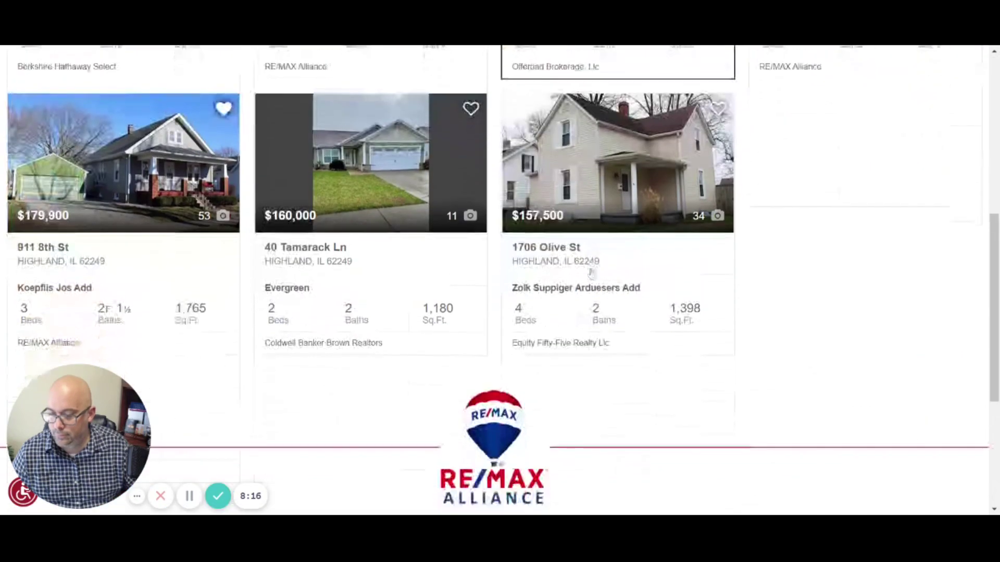
scroll(590, 271, "up", 7)
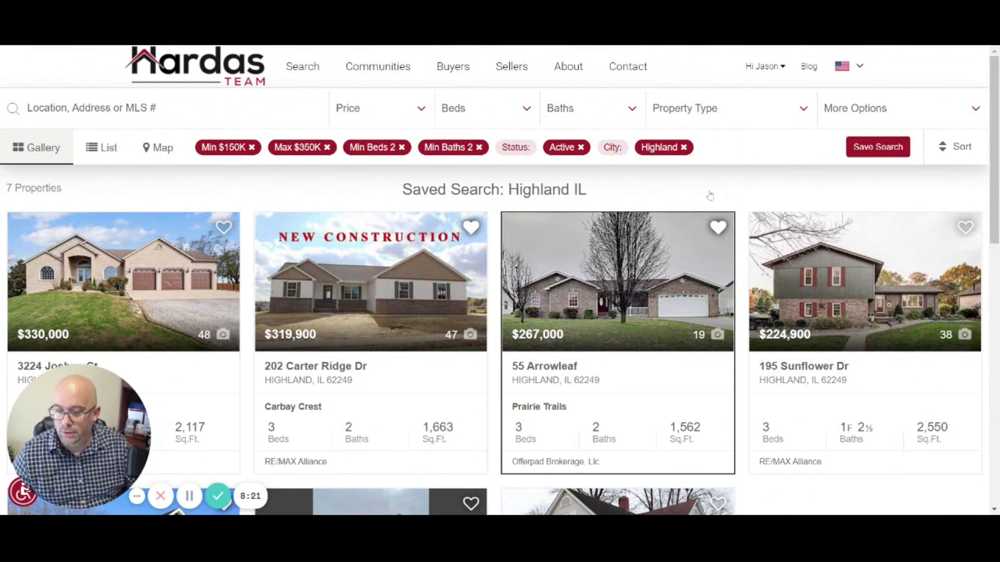
left_click(780, 71)
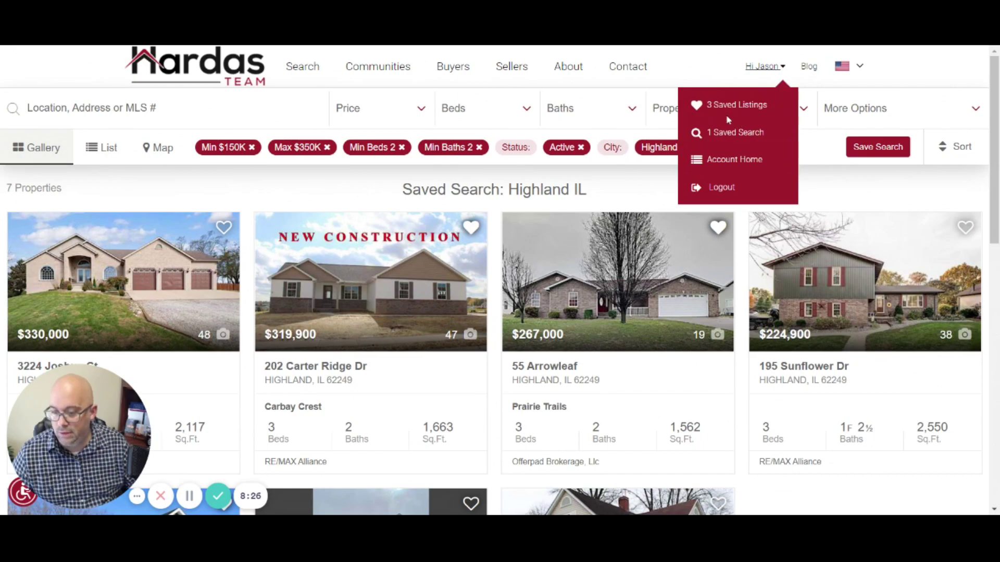
left_click(784, 69)
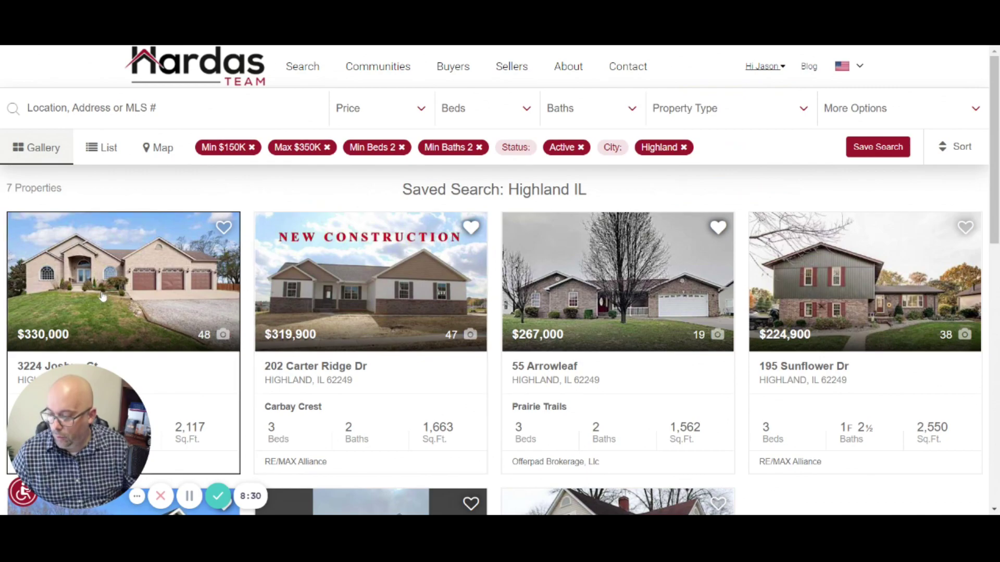
scroll(110, 288, "down", 3)
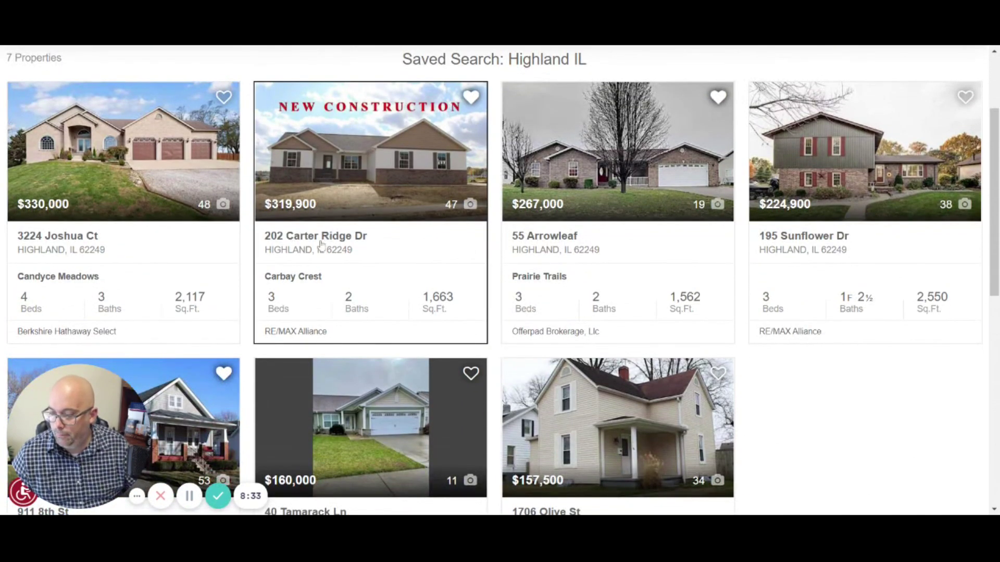
left_click(321, 244)
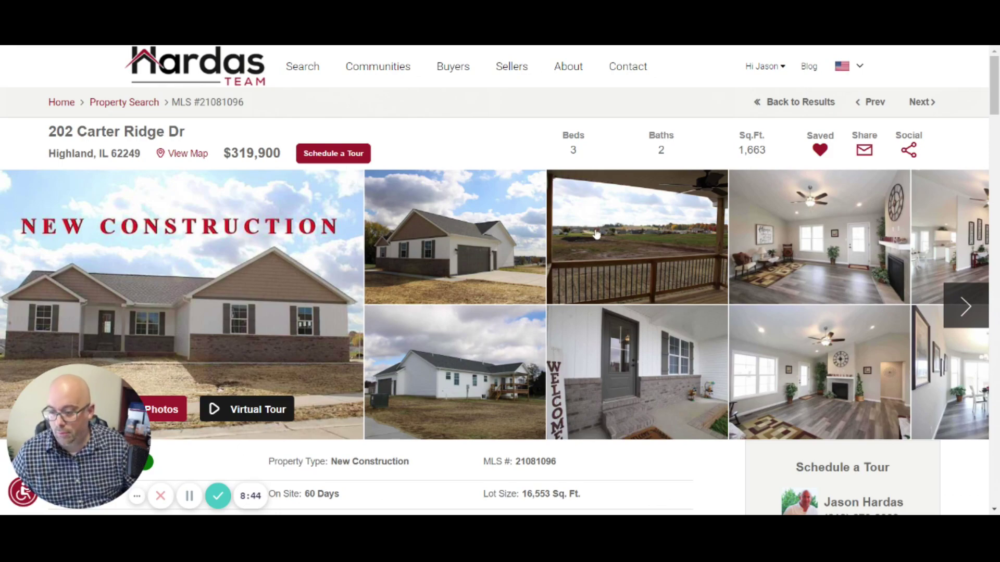
scroll(422, 245, "down", 6)
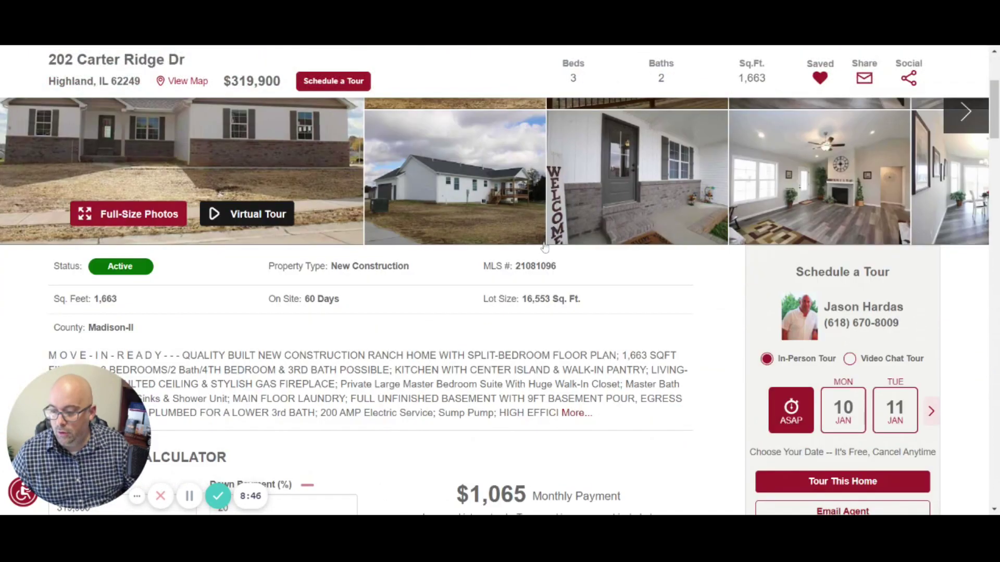
scroll(421, 236, "down", 2)
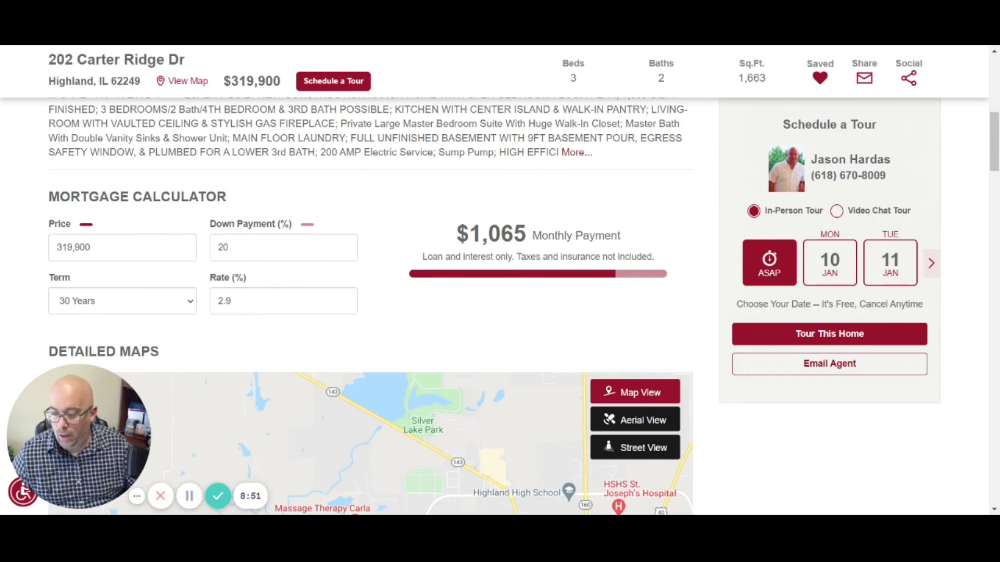
left_click_drag(423, 262, 518, 263)
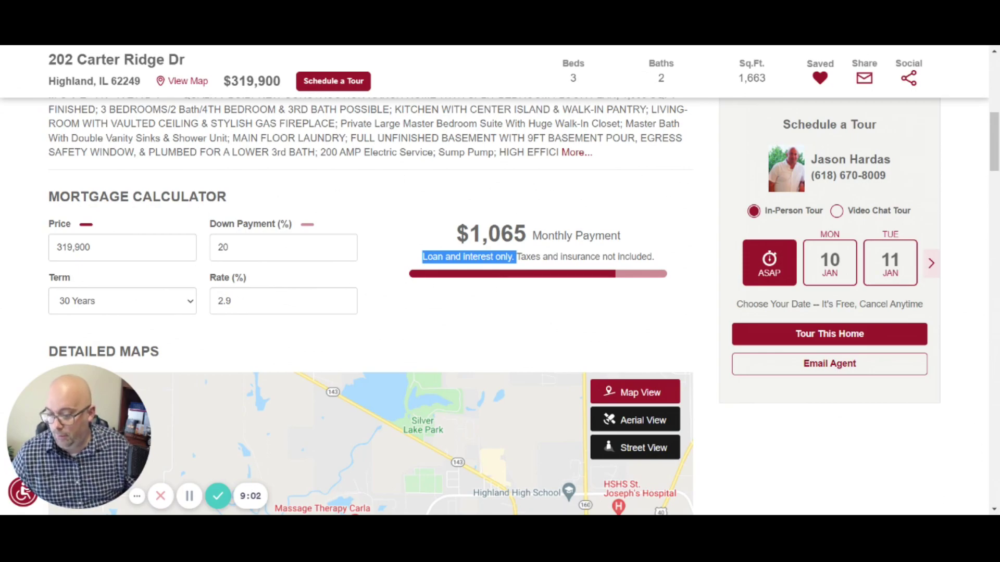
scroll(365, 225, "down", 6)
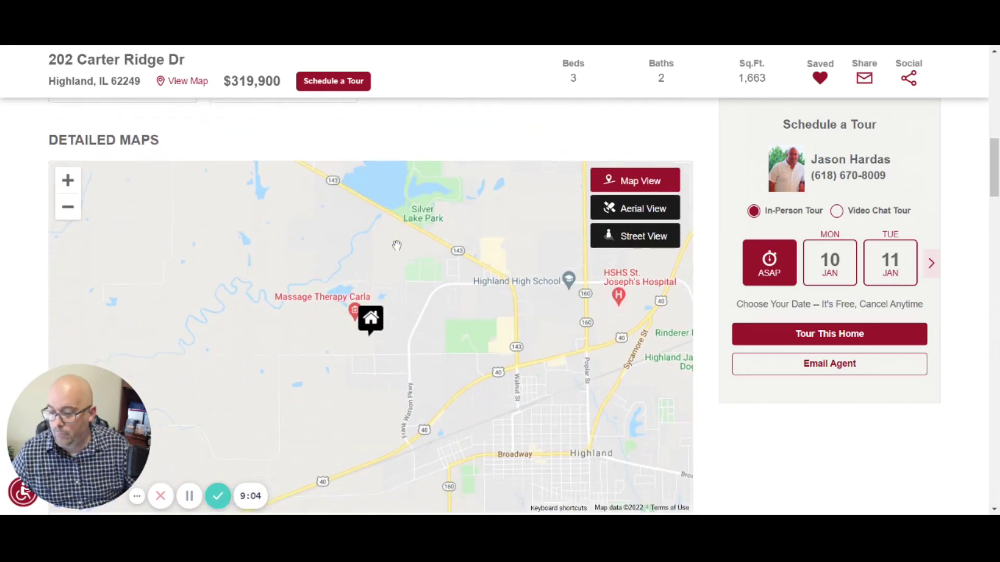
scroll(511, 242, "down", 6)
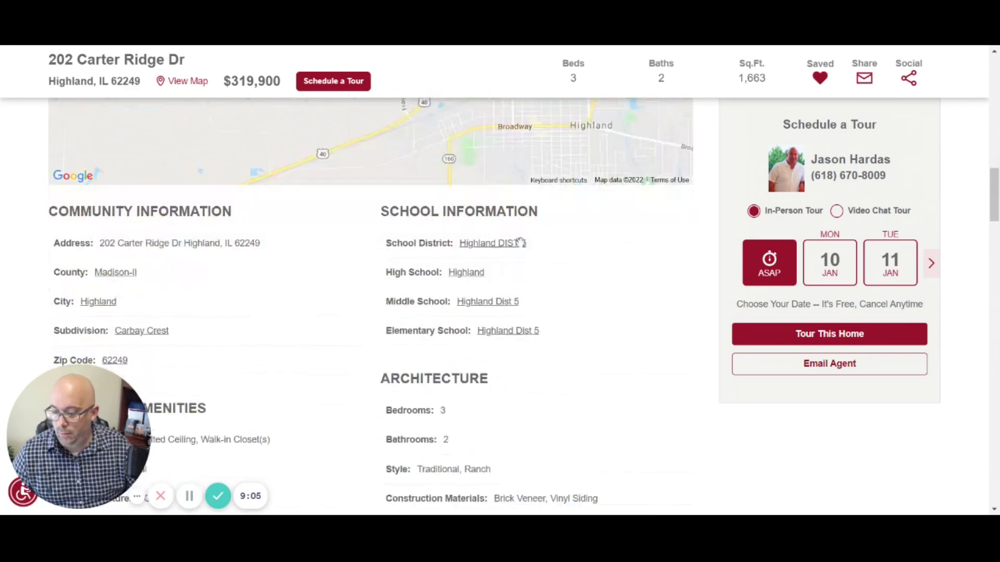
scroll(498, 286, "down", 6)
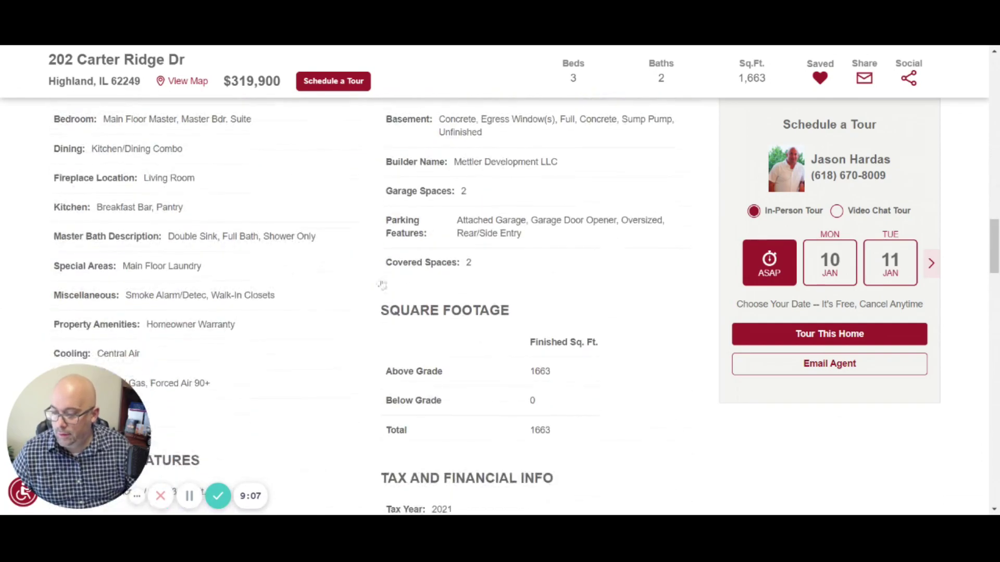
scroll(498, 285, "down", 5)
scroll(495, 290, "down", 15)
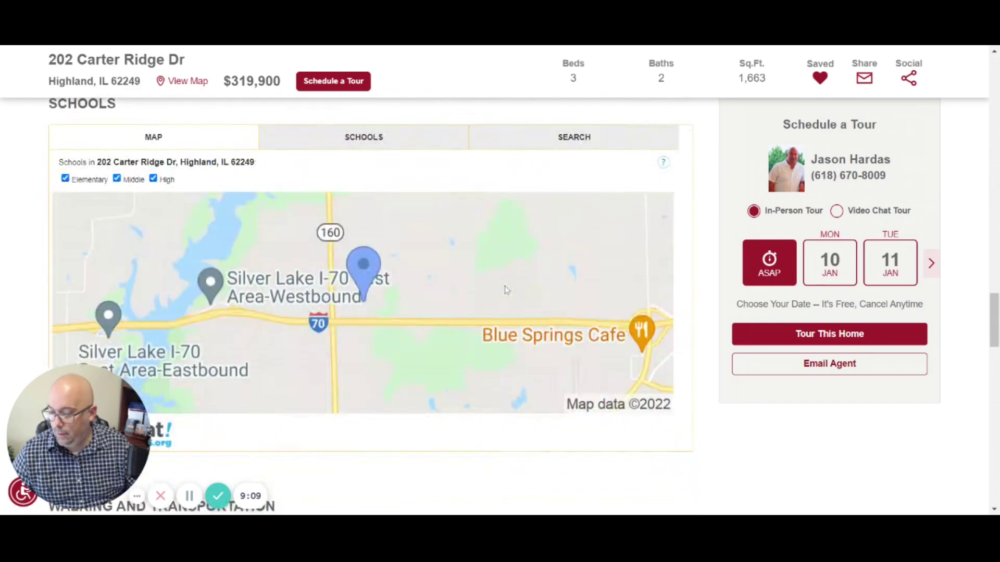
scroll(509, 286, "down", 2)
scroll(526, 295, "up", 12)
scroll(526, 296, "up", 10)
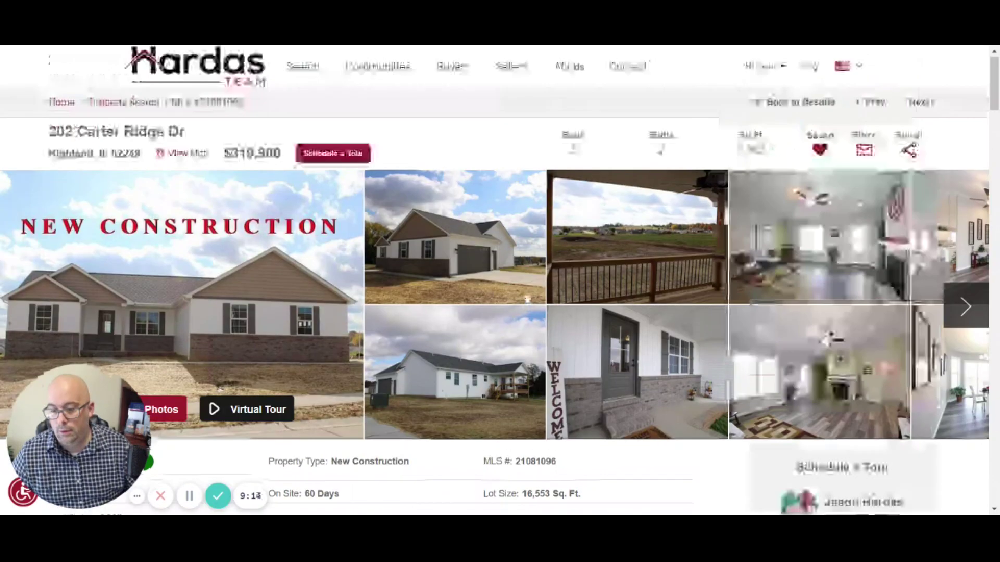
scroll(525, 296, "down", 8)
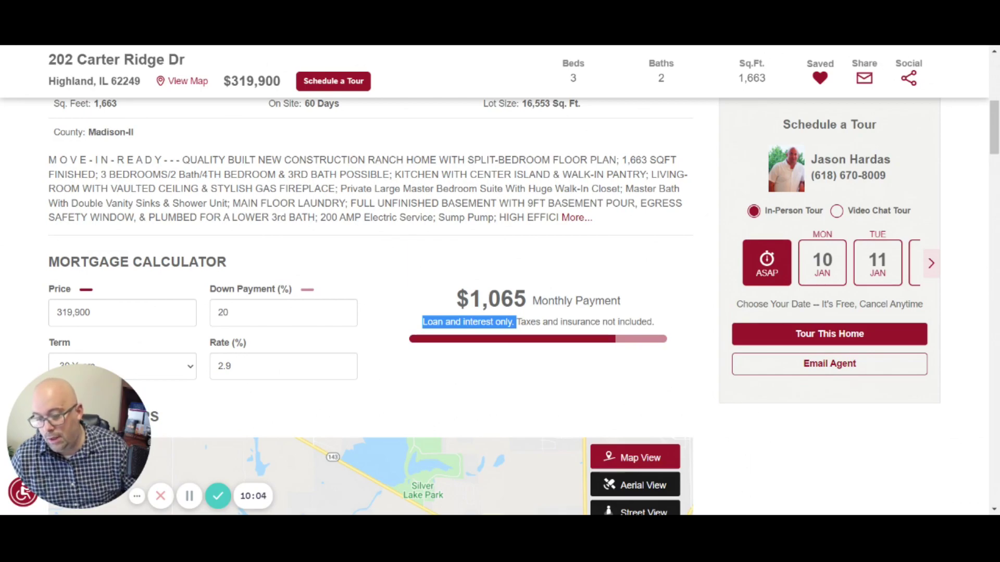
scroll(671, 248, "up", 8)
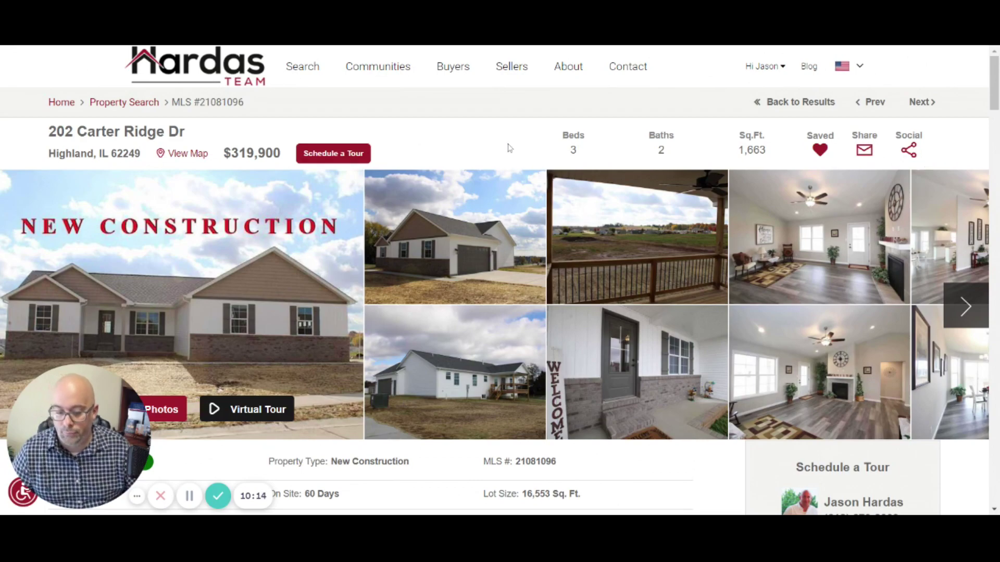
scroll(440, 133, "down", 2)
scroll(449, 144, "up", 2)
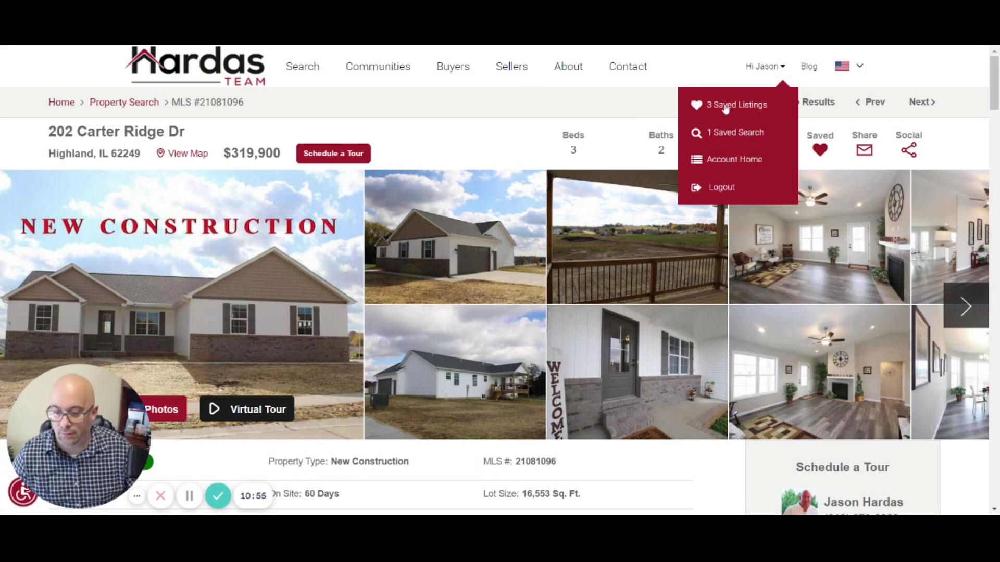
left_click(726, 106)
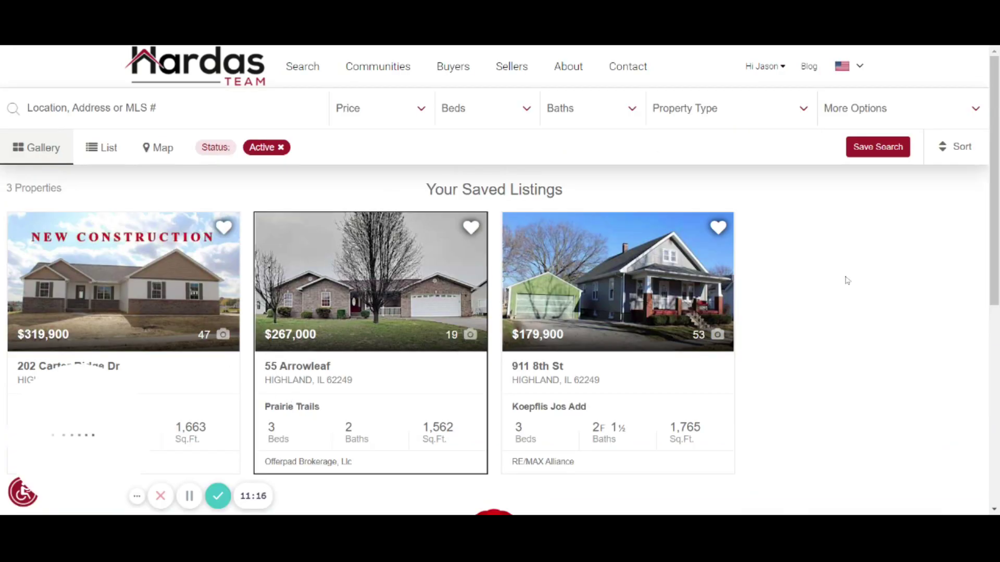
scroll(773, 329, "down", 5)
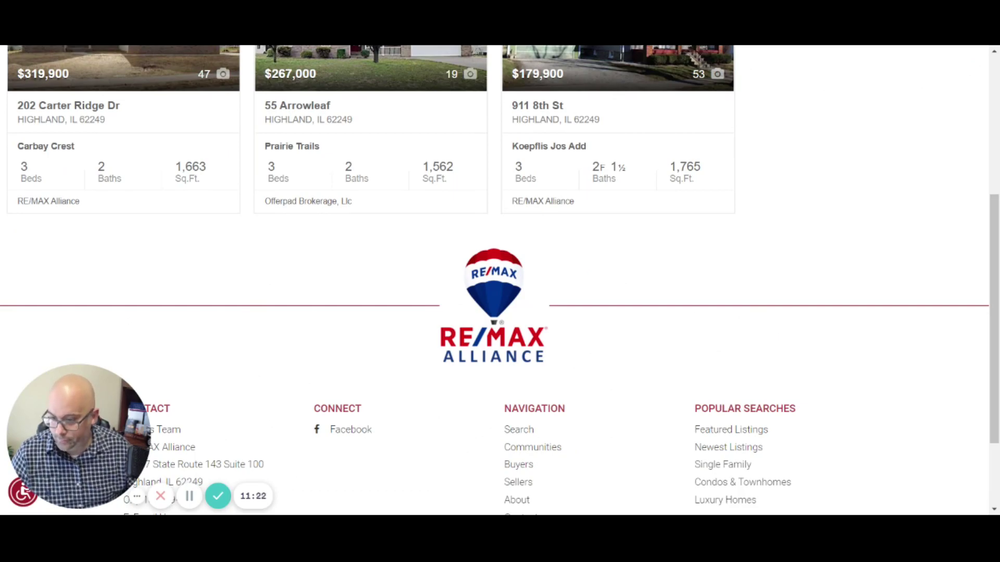
scroll(777, 328, "up", 3)
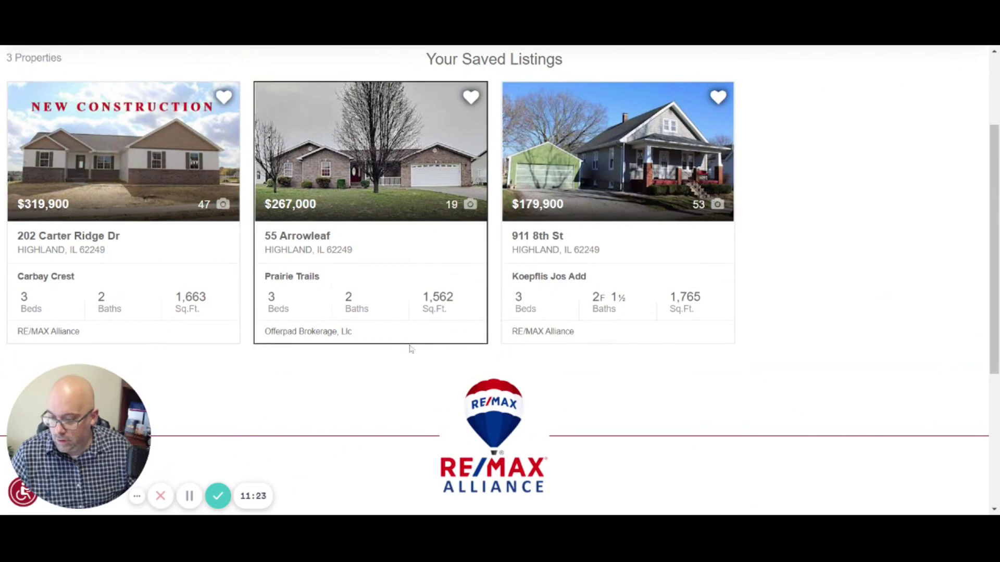
scroll(807, 319, "up", 3)
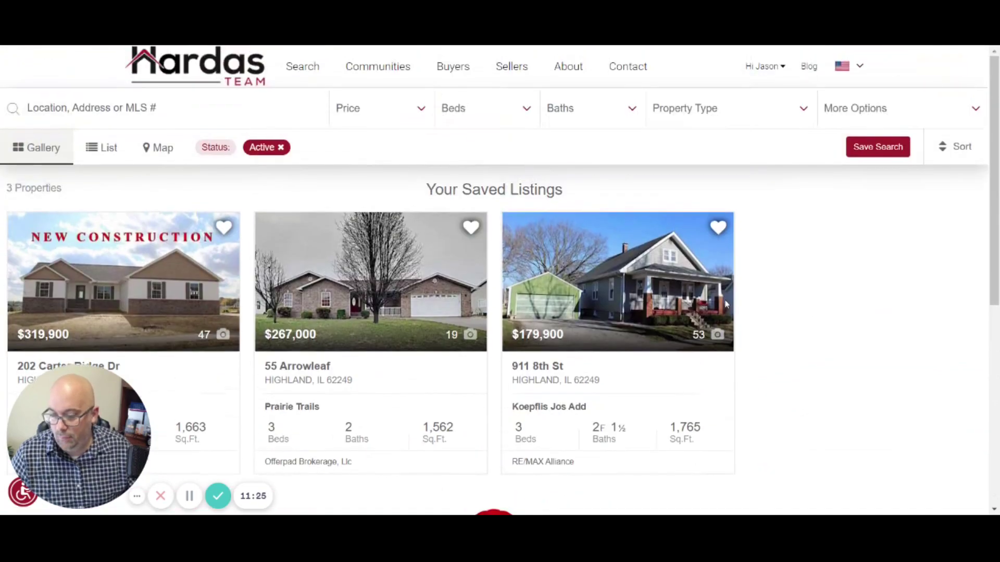
left_click(651, 308)
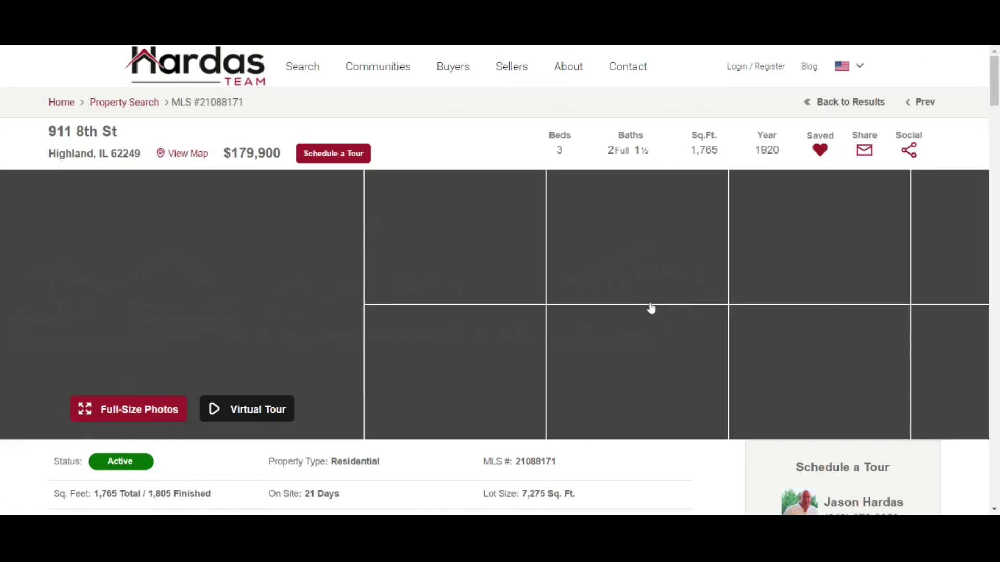